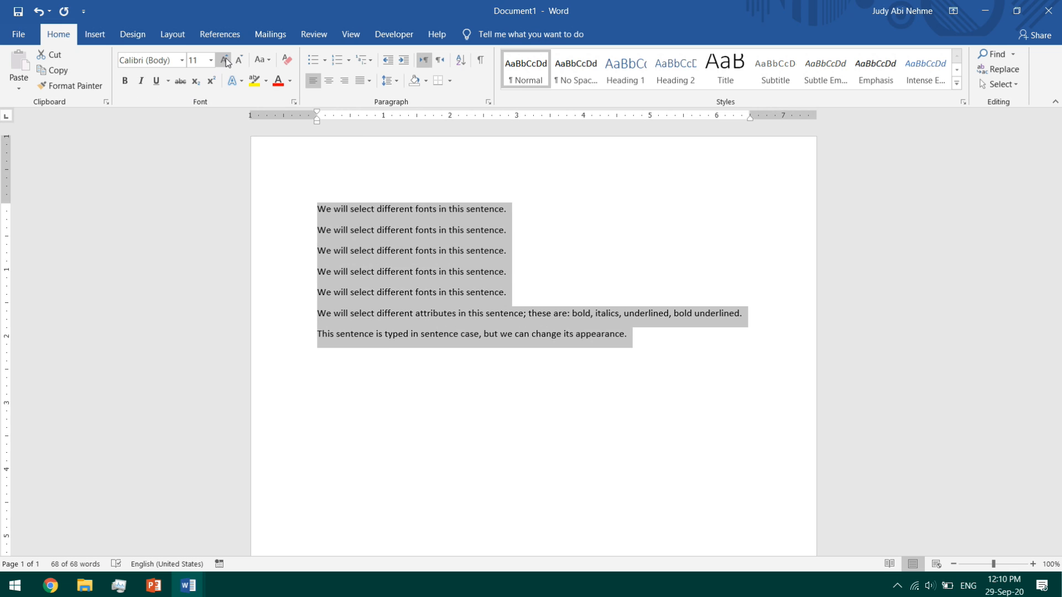
Enlarge all the selected text by two size increments to 14 pt
left_click(225, 58)
left_click(225, 59)
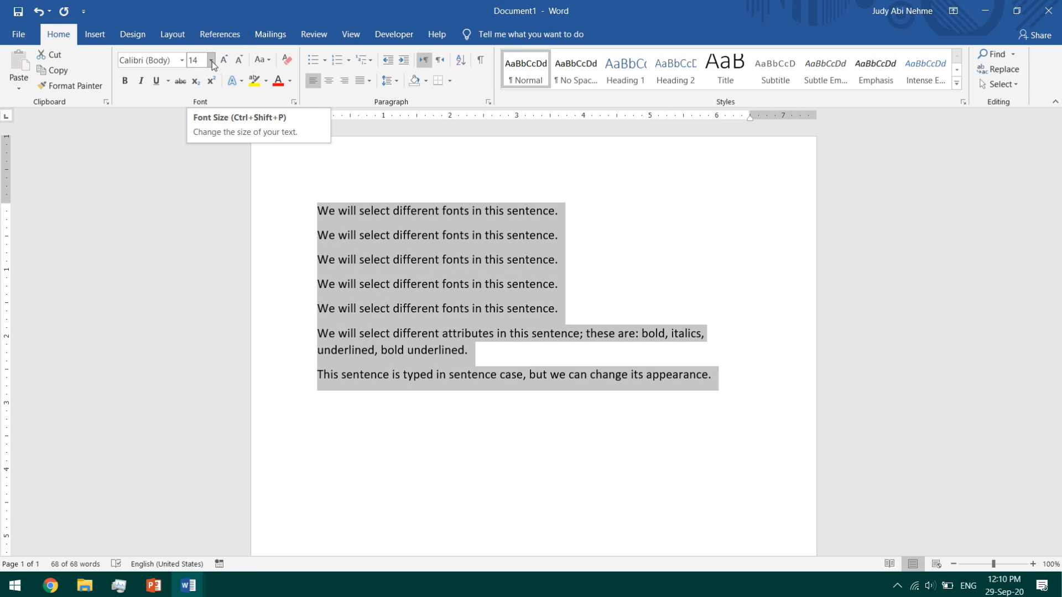
left_click(211, 61)
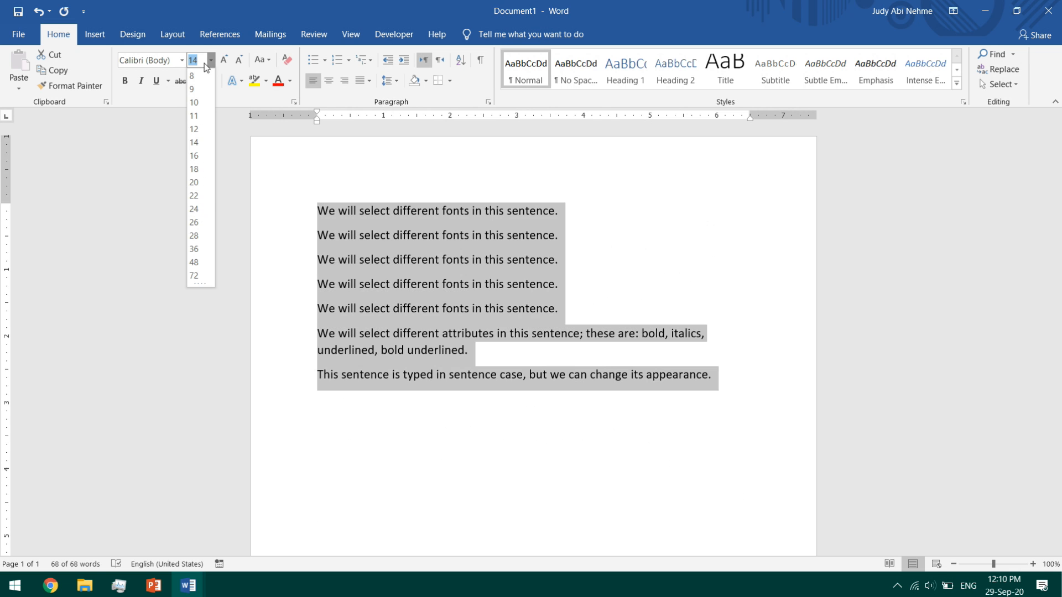
left_click(109, 200)
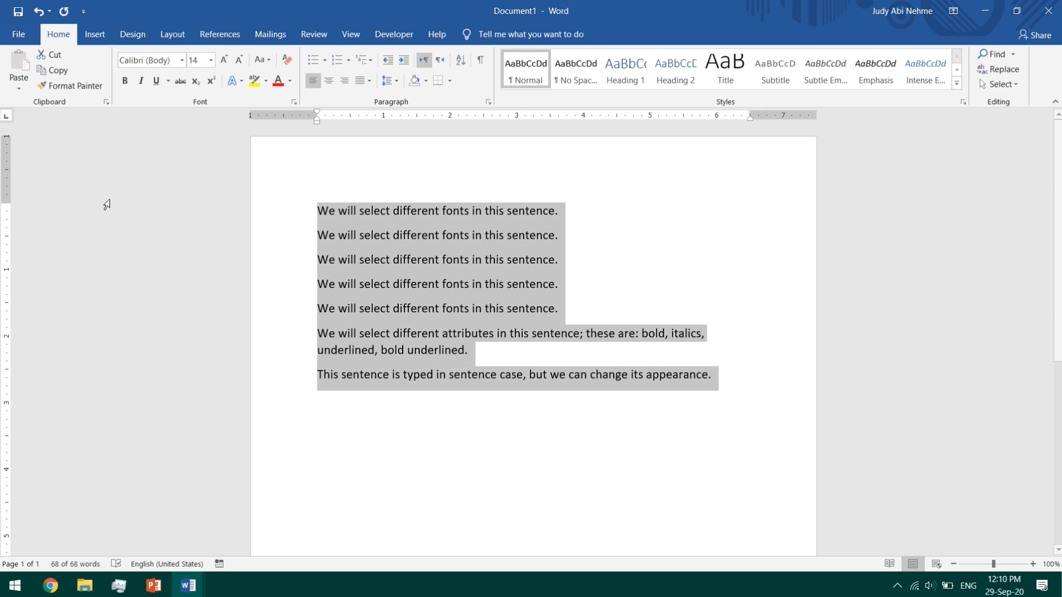
Set the font size of all the selected text to 21
left_click(200, 60)
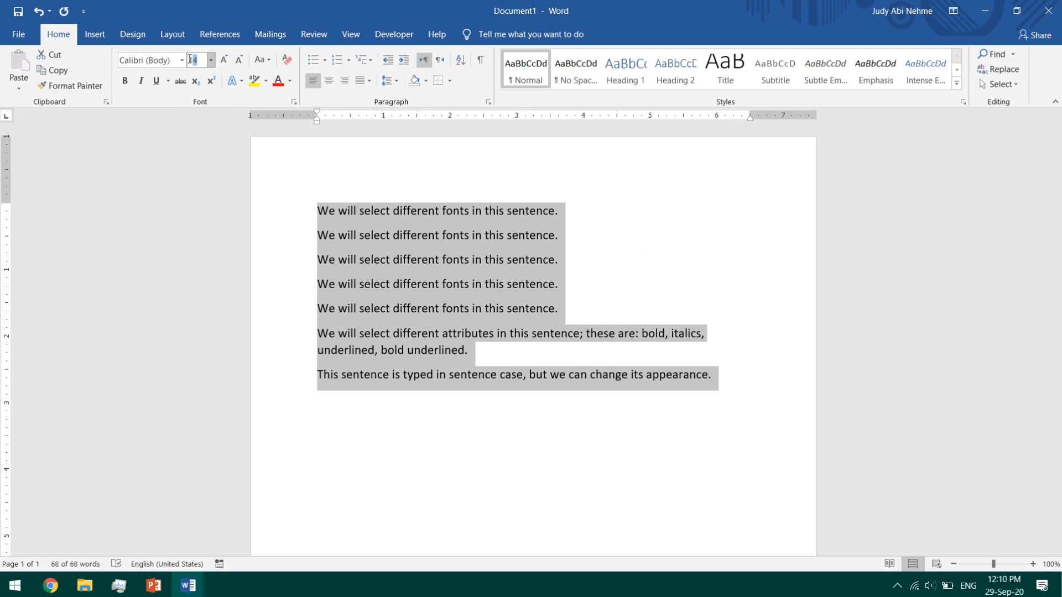
type("2")
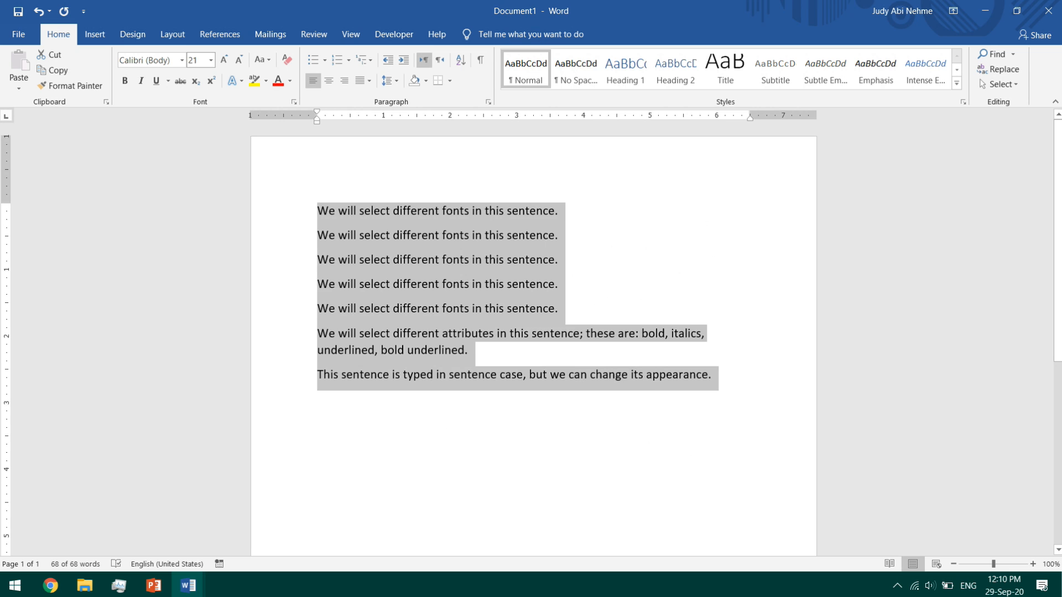
type("1")
key("Return")
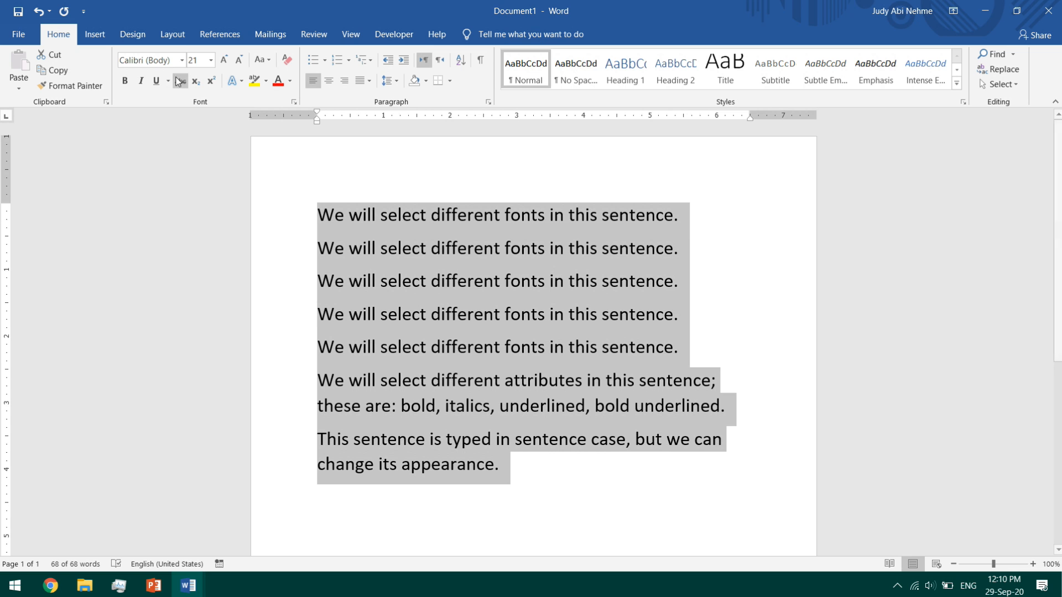
left_click(182, 61)
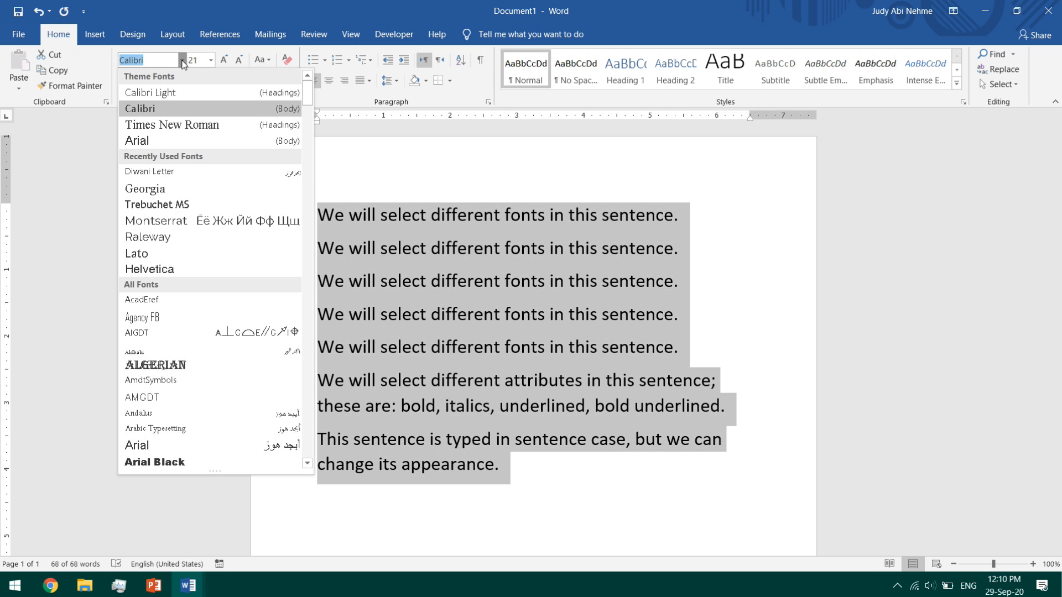
left_click(479, 260)
left_click(553, 248)
left_click_drag(684, 215, 288, 190)
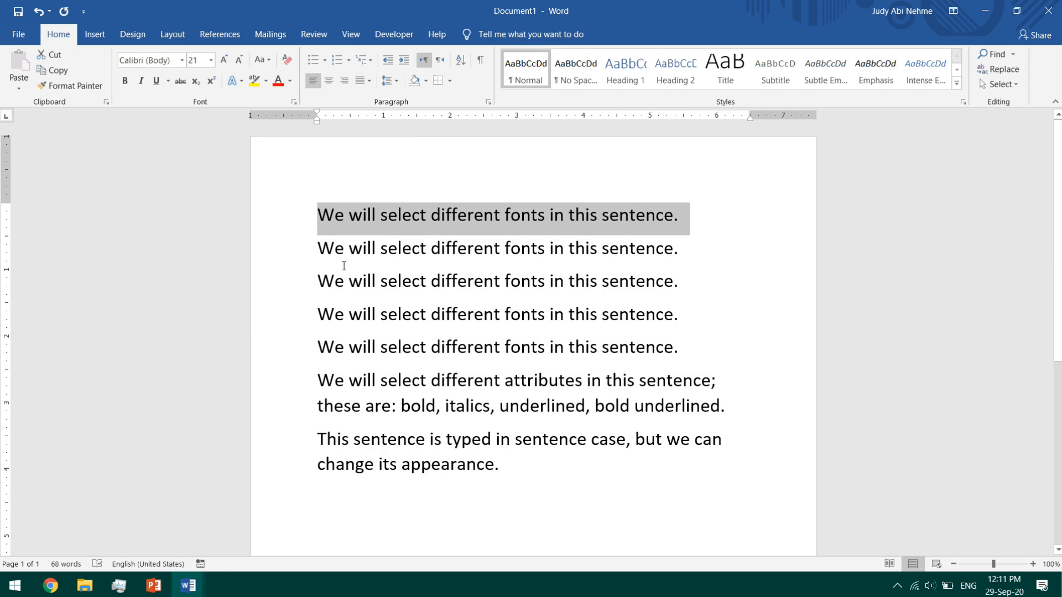
Change the font of the second sentence to Times New Roman and the third sentence to Georgia
left_click_drag(316, 249, 692, 252)
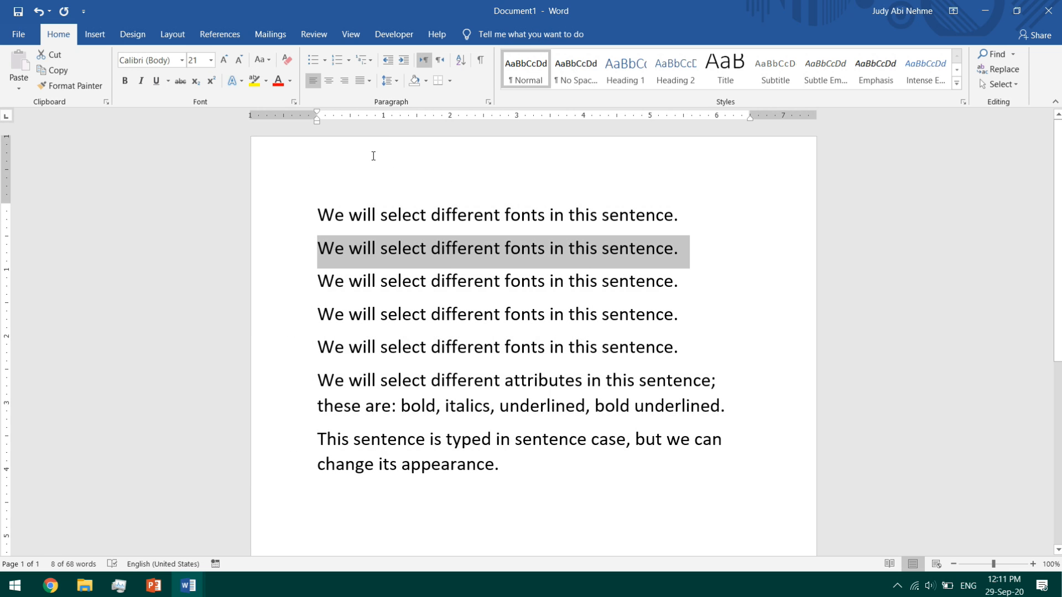
left_click(182, 61)
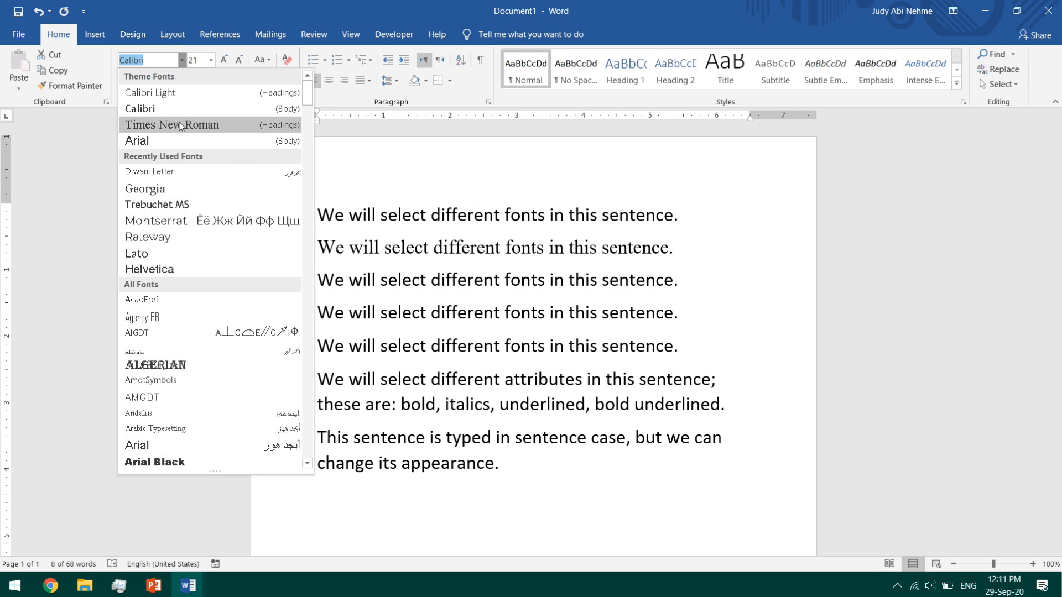
left_click(180, 126)
left_click_drag(319, 280, 690, 284)
left_click(182, 60)
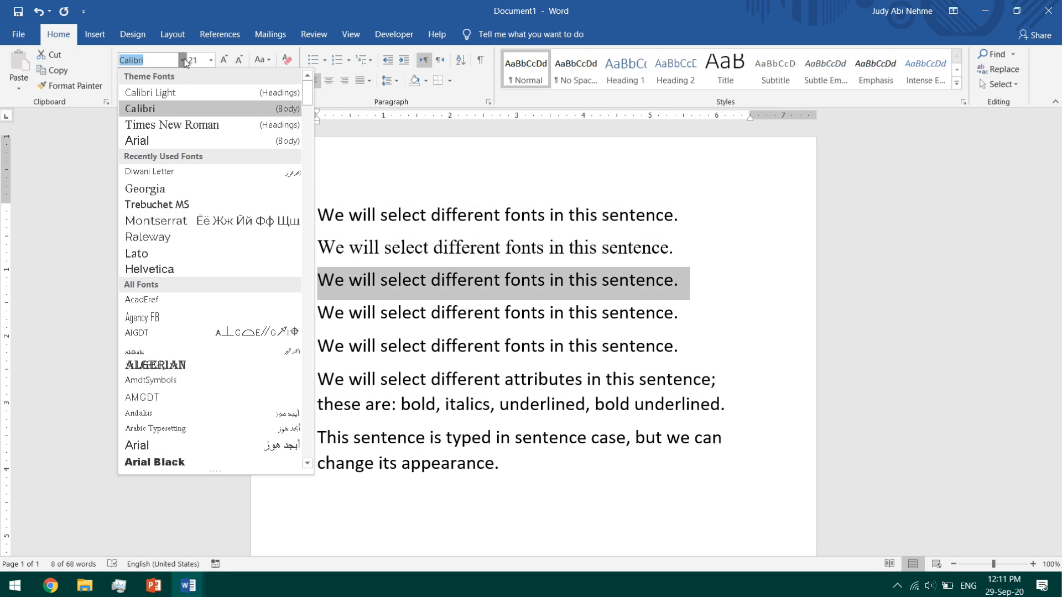
left_click(166, 189)
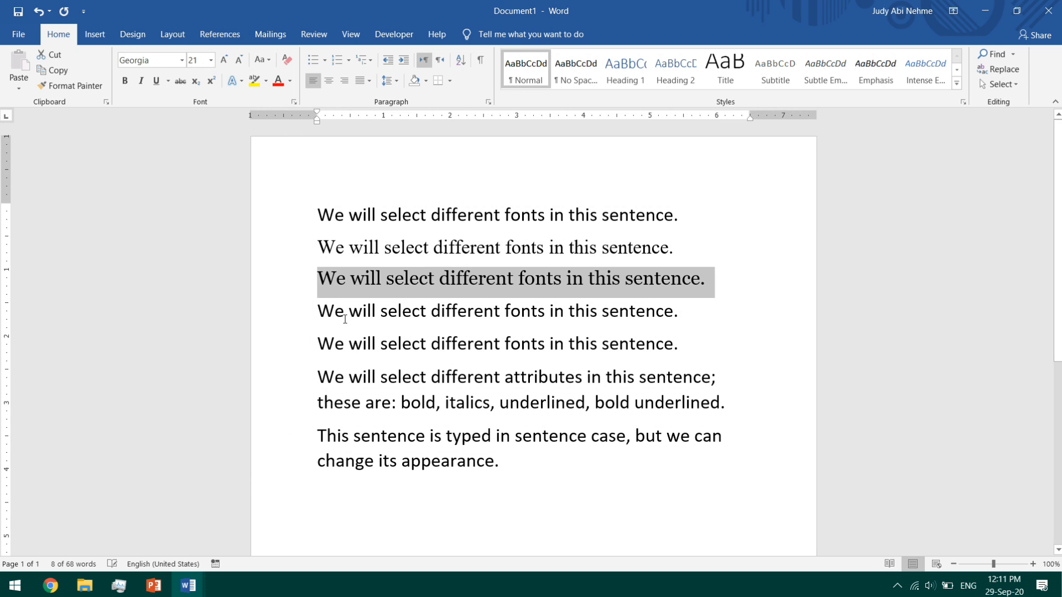
Change the font of the fourth sentence to Arial and deselect it
left_click(344, 311)
left_click_drag(320, 311, 692, 309)
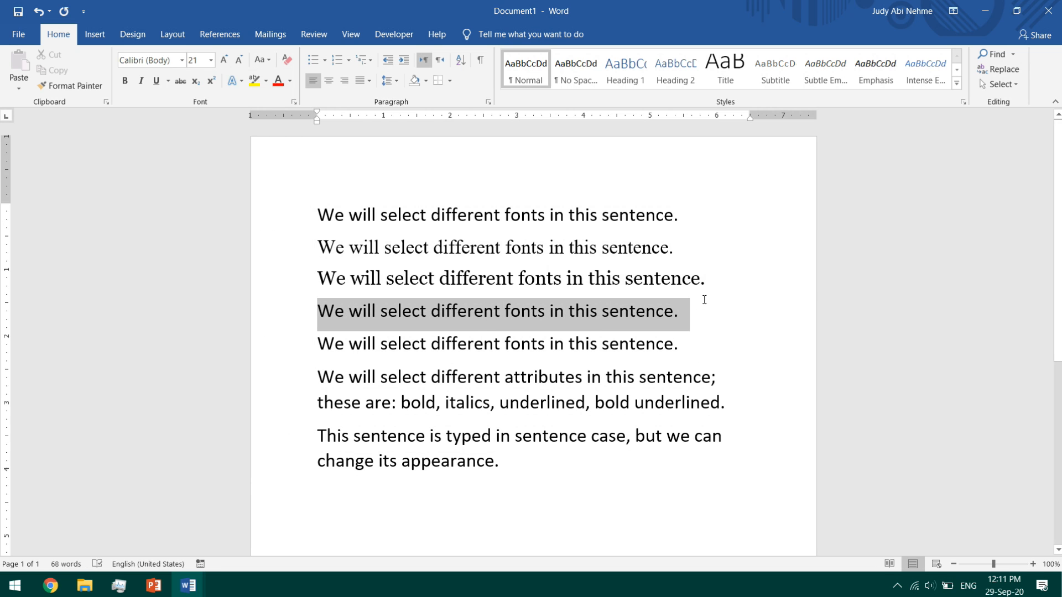
left_click(182, 60)
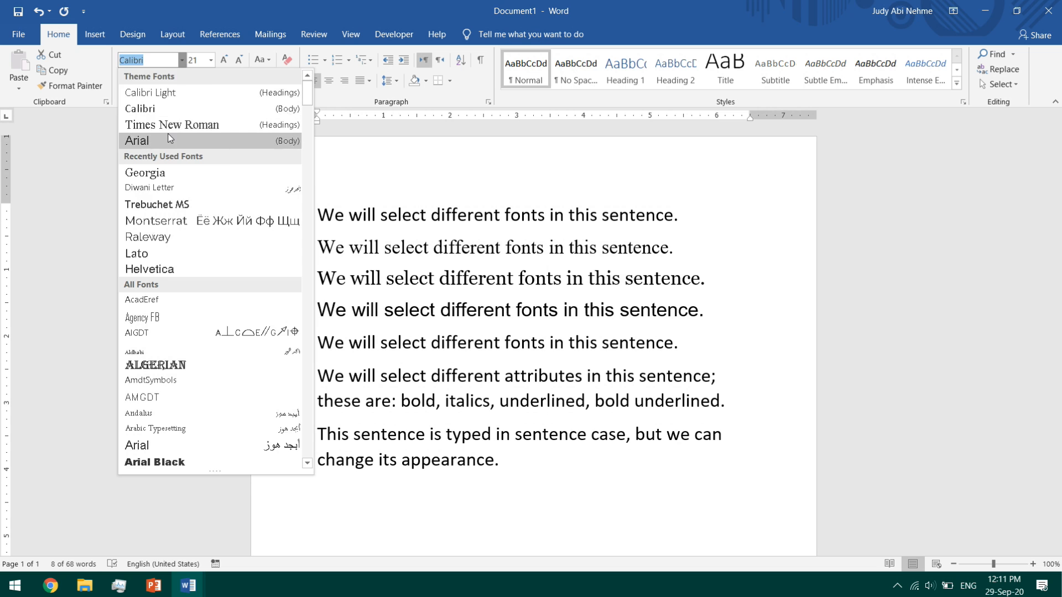
left_click(138, 141)
left_click(351, 308)
Give the fifth sentence another sans-serif font that differs from the lines above it
left_click_drag(318, 343, 691, 342)
left_click(182, 60)
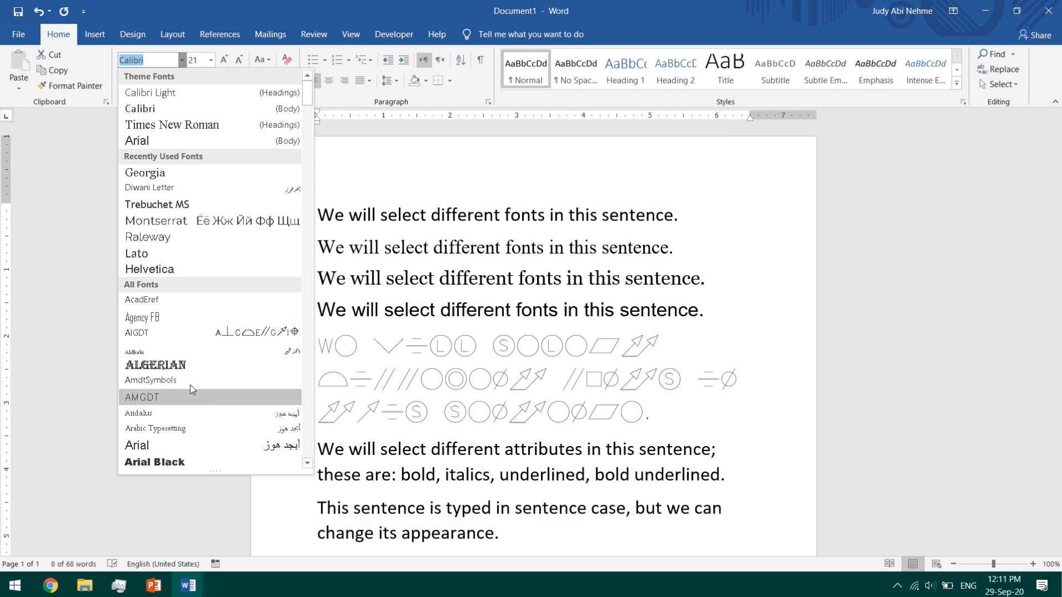
left_click(788, 443)
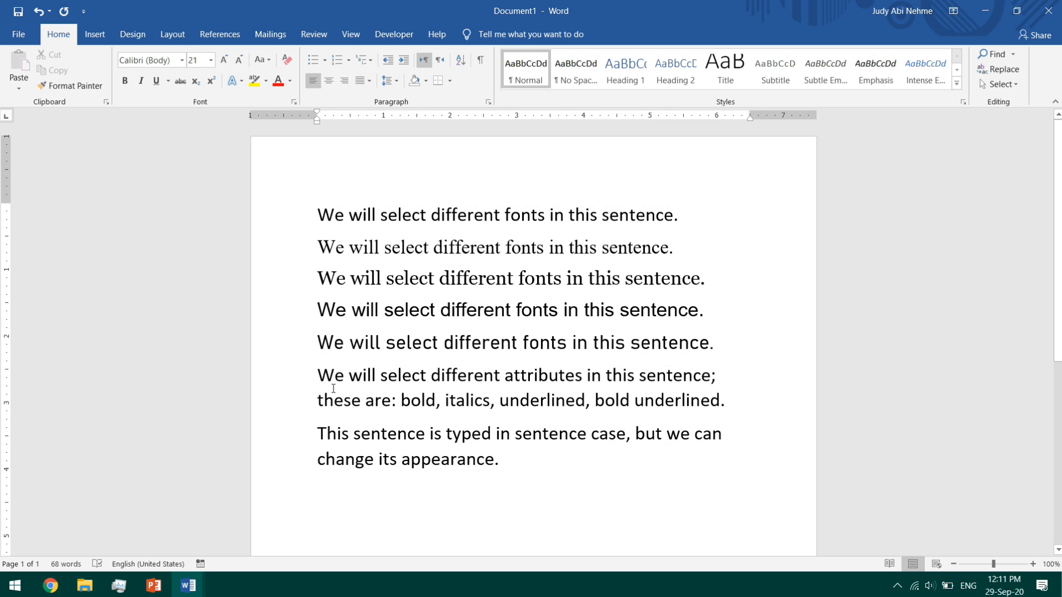
Make the word "bold" bold and the word "italics" italic in the sentence about attributes
left_click_drag(402, 402, 436, 402)
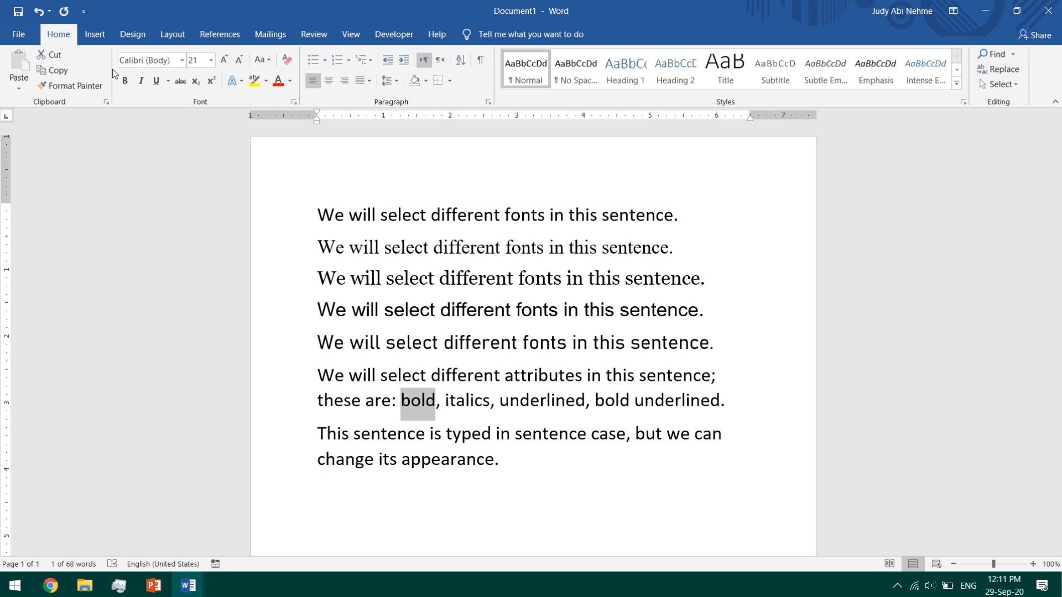
left_click(126, 82)
left_click(470, 402)
left_click_drag(446, 402, 492, 404)
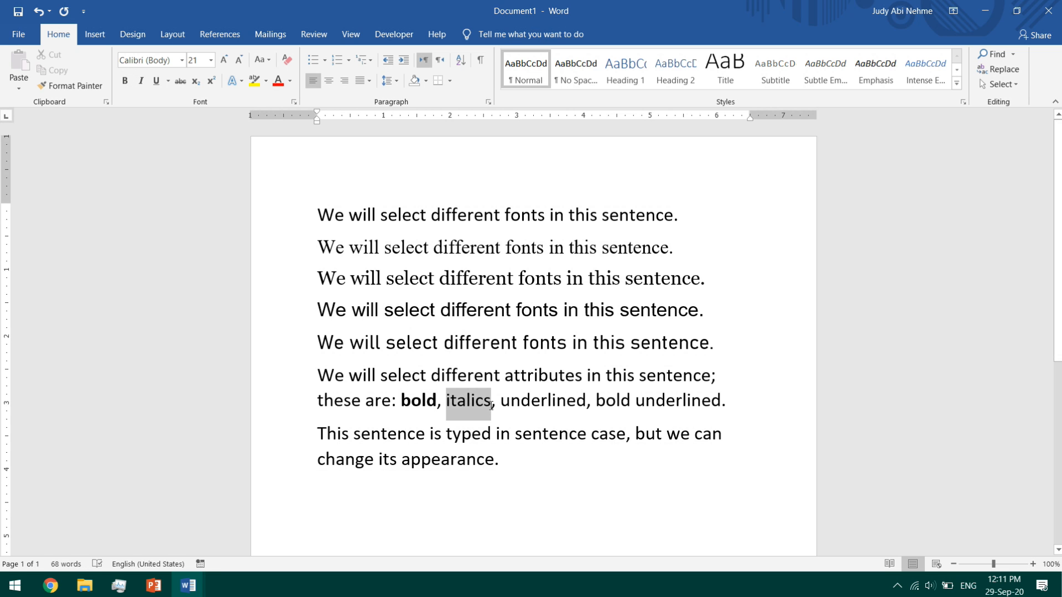
left_click(141, 82)
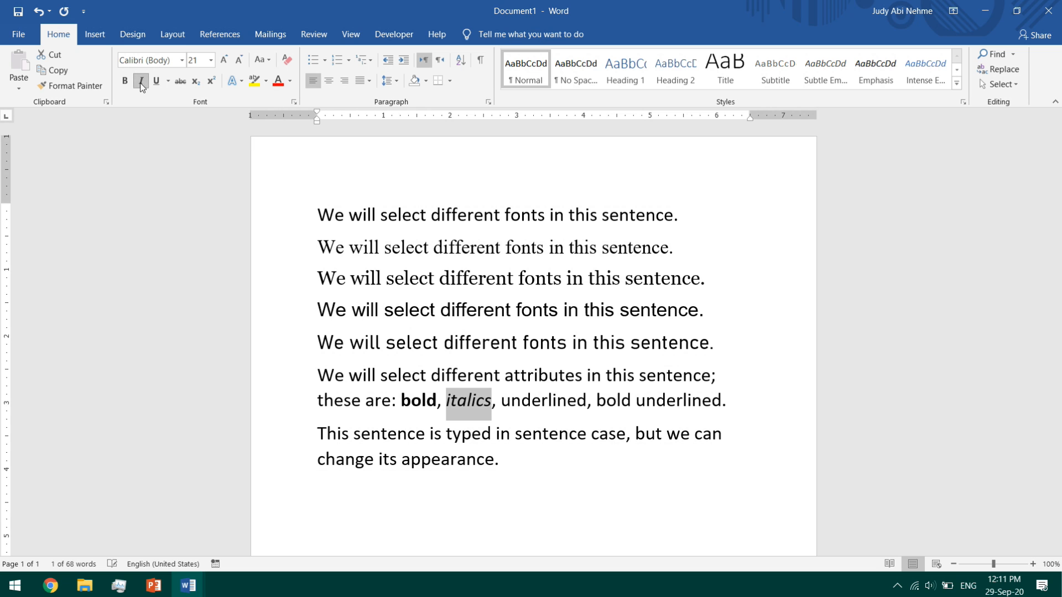
Underline the word "underlined" and format the words "bold underlined" as both bold and underlined
left_click(540, 376)
left_click_drag(501, 400, 585, 399)
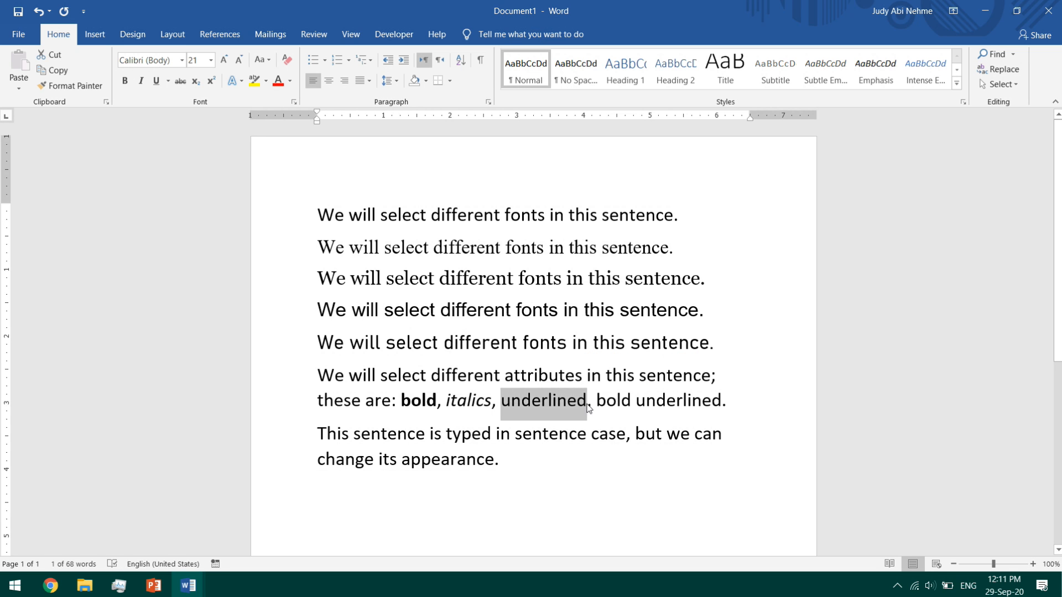
left_click(158, 82)
left_click(694, 431)
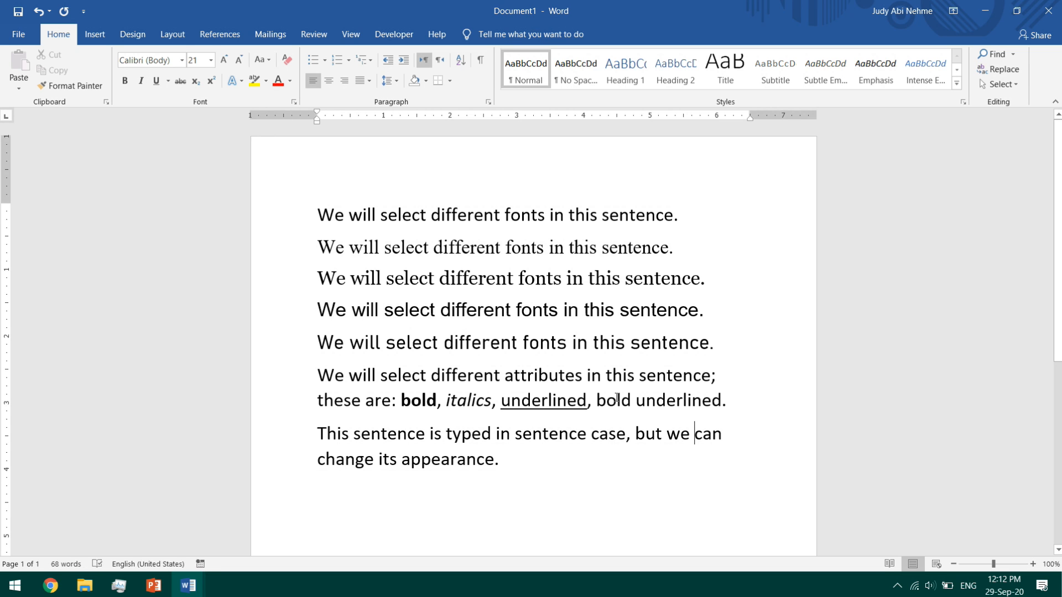
left_click_drag(596, 399, 725, 400)
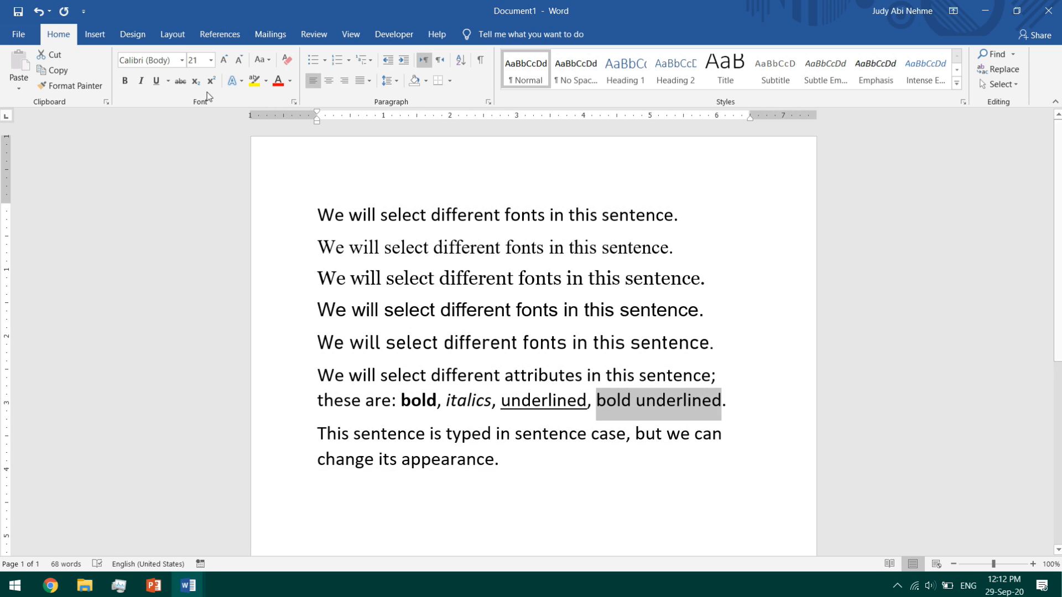
left_click(125, 80)
left_click(158, 82)
Format the word "select" in the sentence about attributes as bold italic
left_click_drag(386, 374, 430, 375)
left_click(141, 81)
left_click(125, 80)
left_click(610, 453)
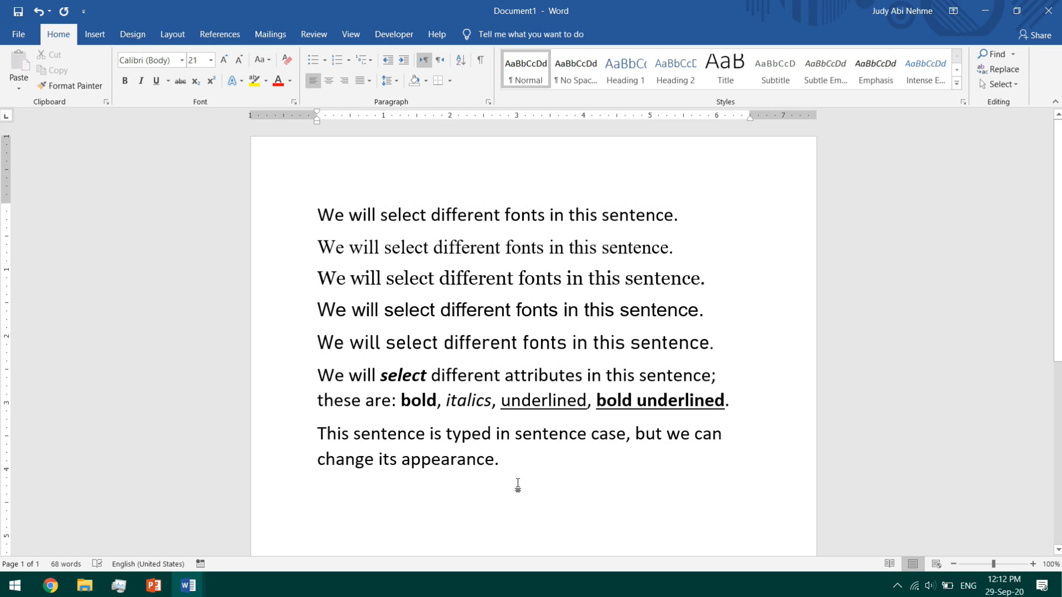
Change the case of the whole last sentence to UPPERCASE
left_click_drag(513, 465, 318, 432)
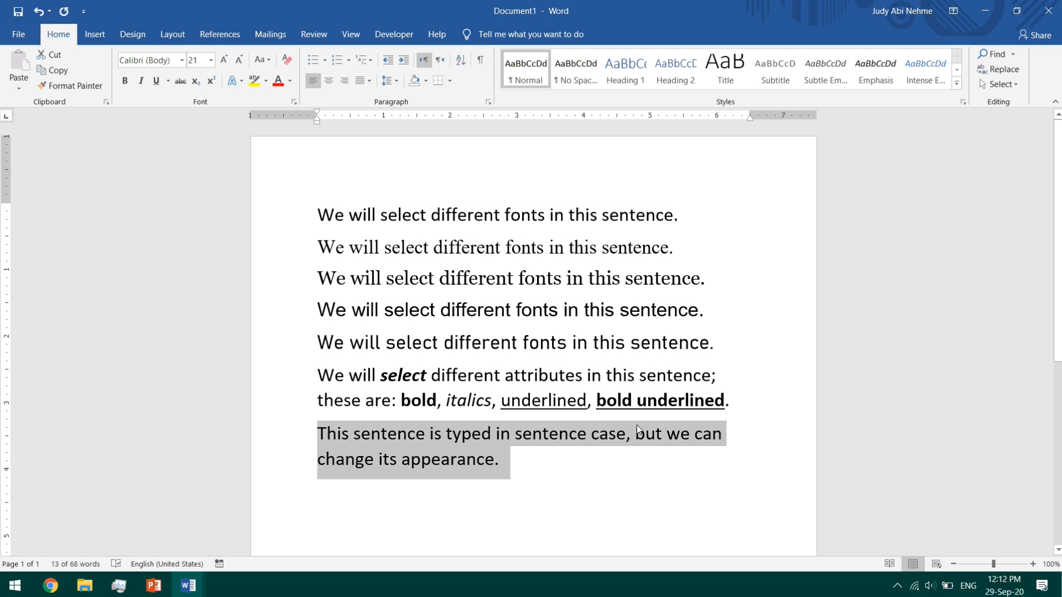
left_click(263, 61)
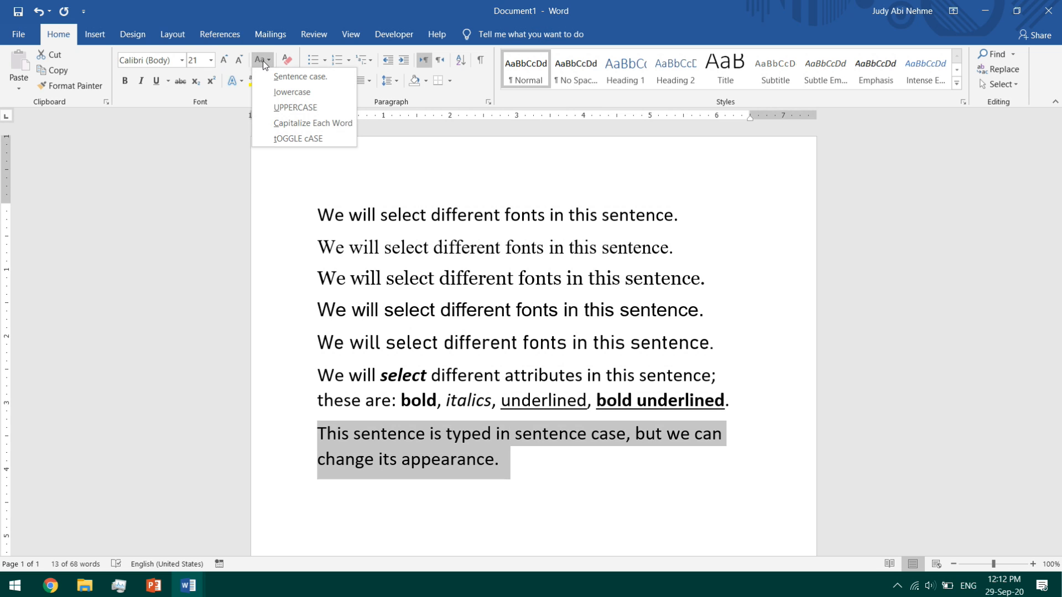
left_click(263, 62)
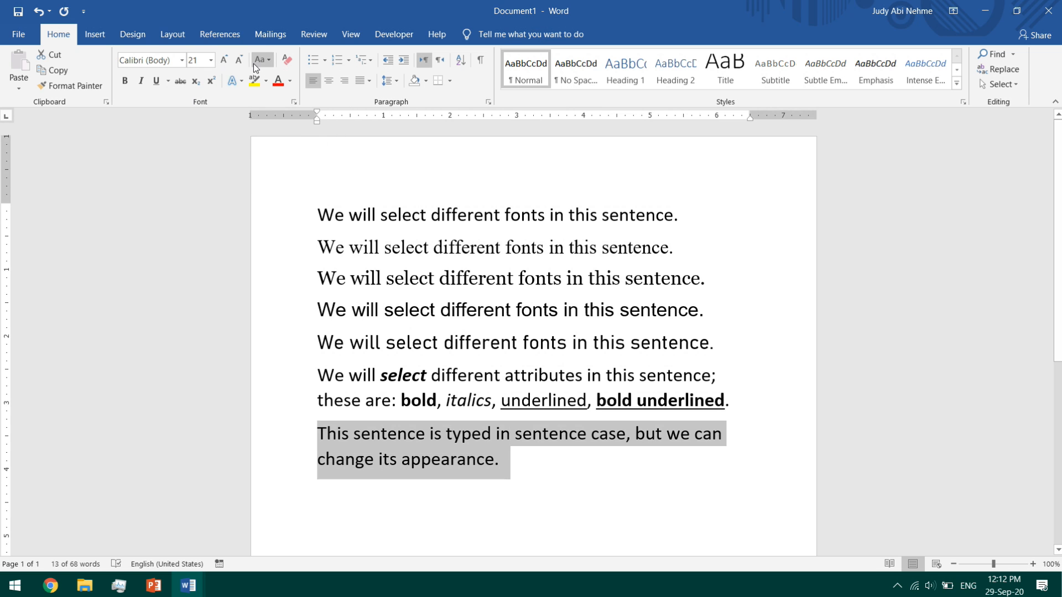
left_click(254, 62)
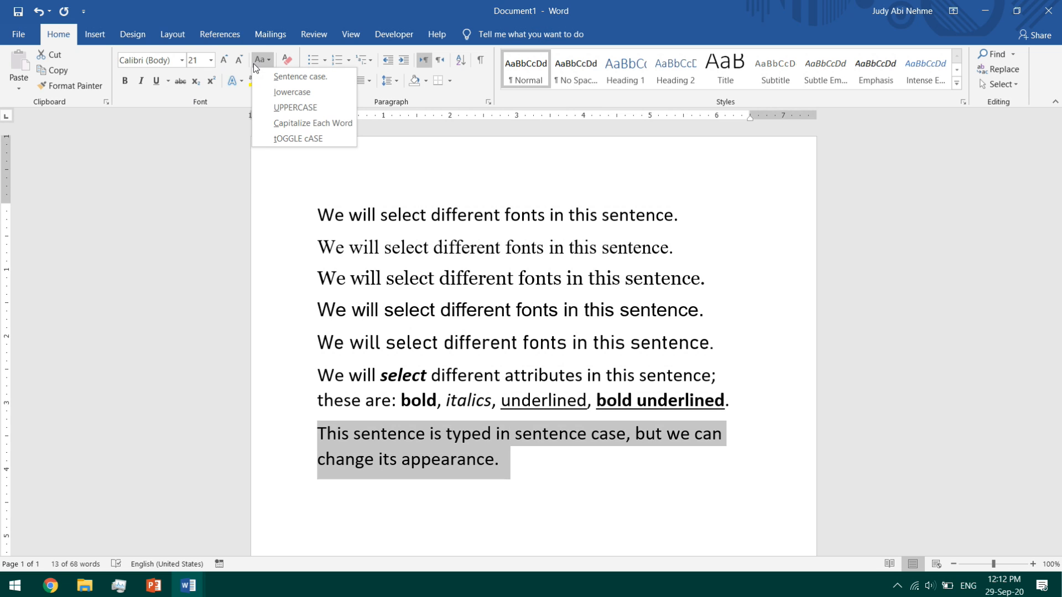
left_click(293, 109)
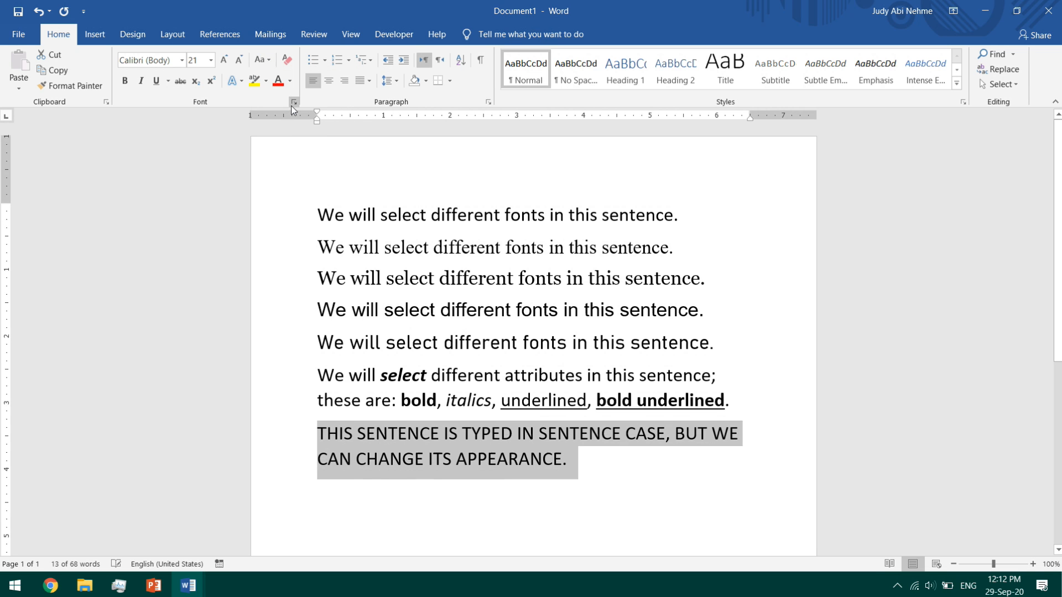
Apply toggle case and then lowercase to the last sentence
left_click(256, 60)
left_click(290, 135)
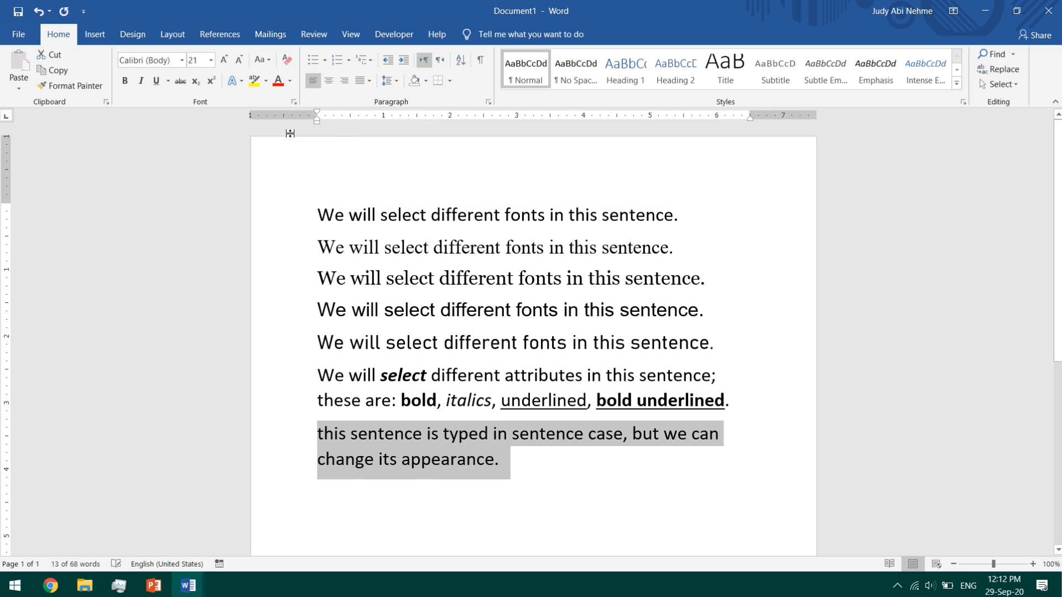
left_click(268, 59)
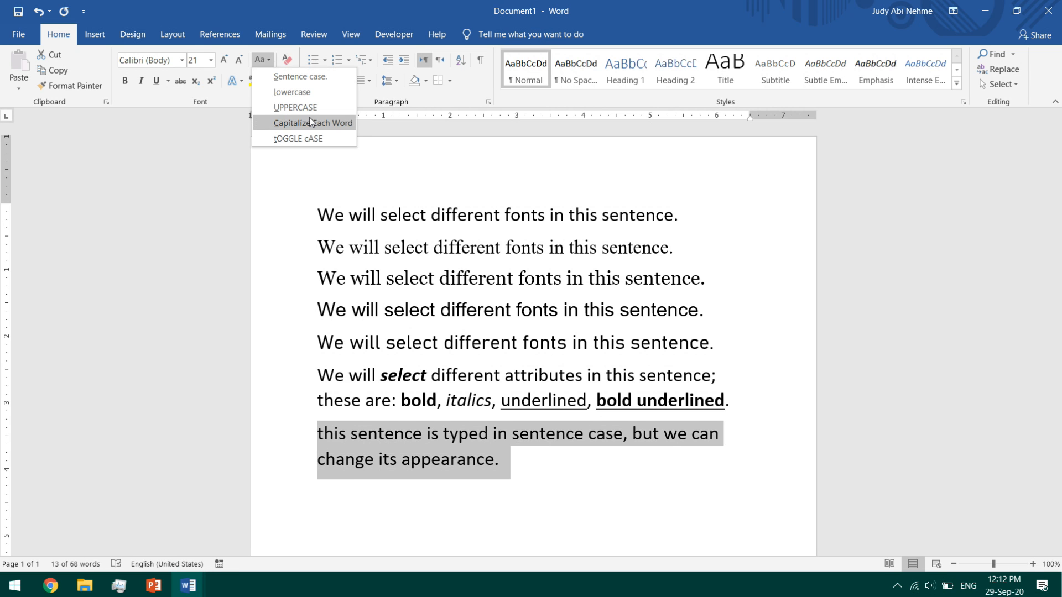
left_click(302, 93)
Return the last sentence to UPPERCASE and deselect it
left_click(263, 61)
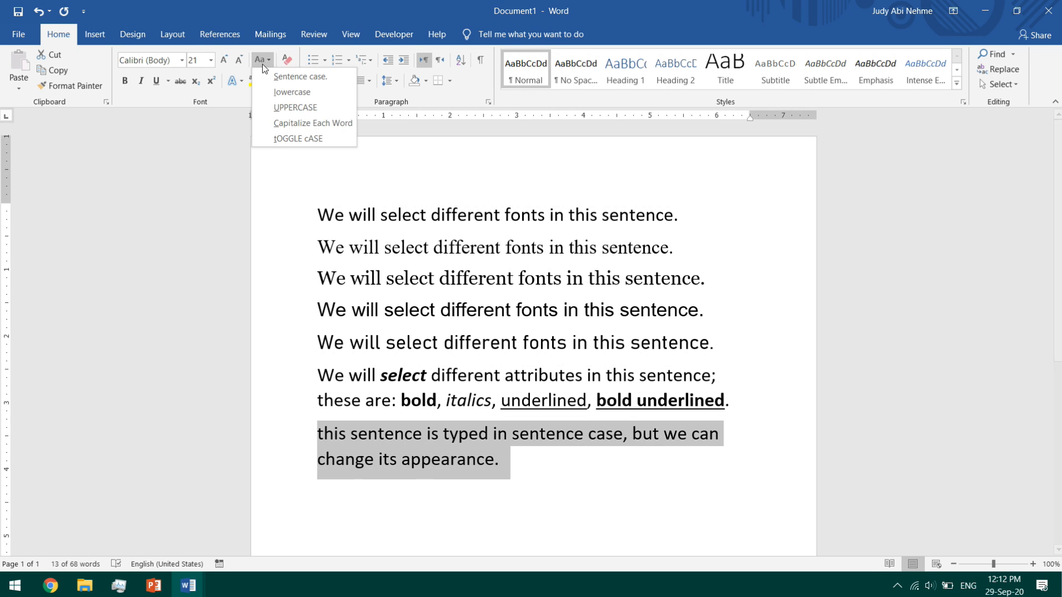
left_click(297, 108)
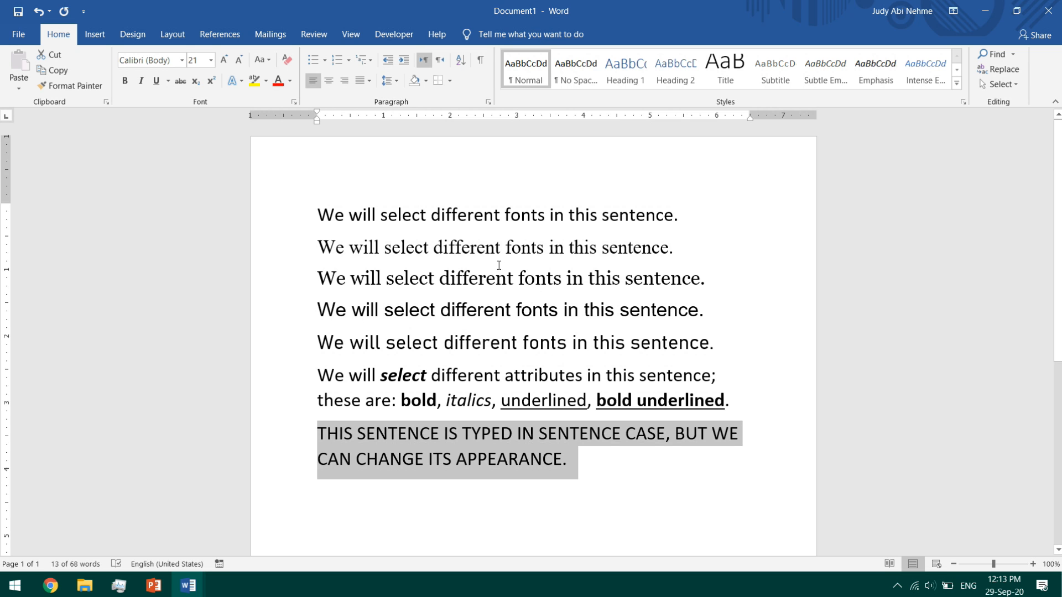
left_click(460, 242)
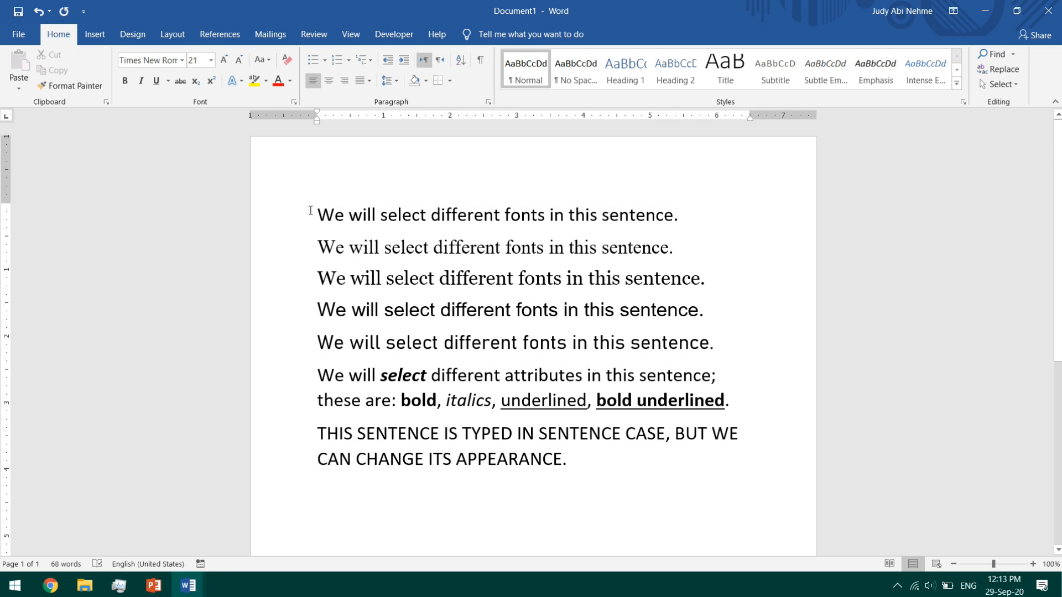
Set the font color of the first sentence to blue and the second sentence to standard red
left_click_drag(317, 215, 681, 213)
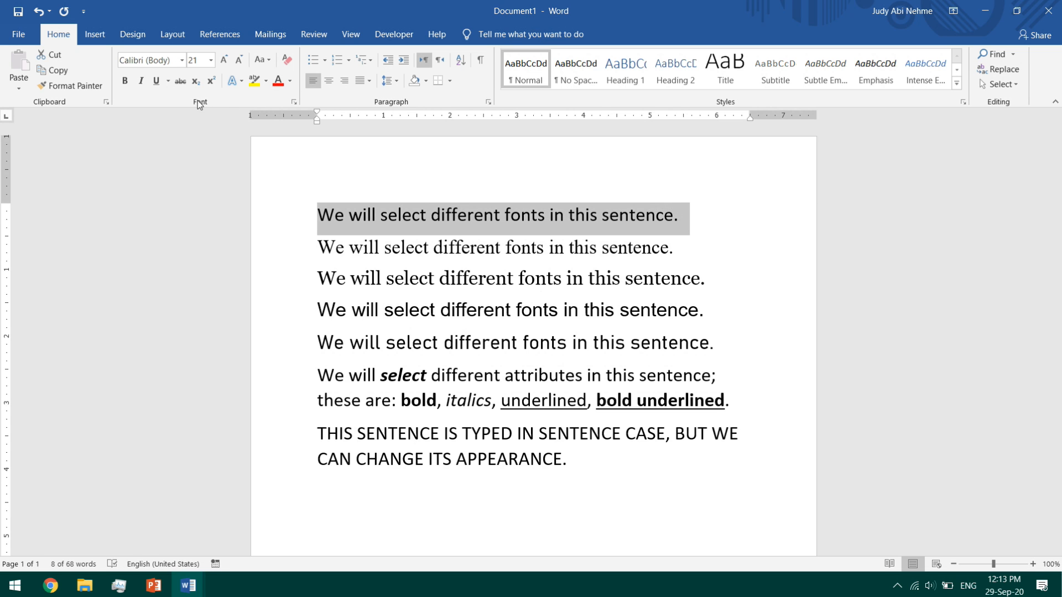
left_click(289, 81)
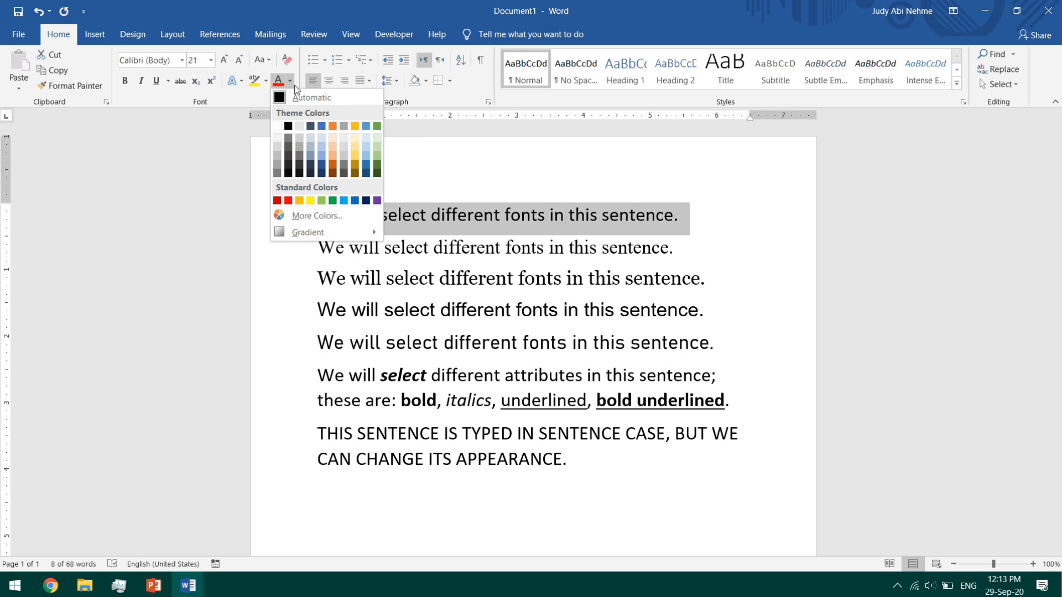
left_click(322, 127)
left_click(371, 278)
left_click_drag(319, 247, 680, 247)
left_click(290, 81)
left_click(288, 200)
left_click(338, 314)
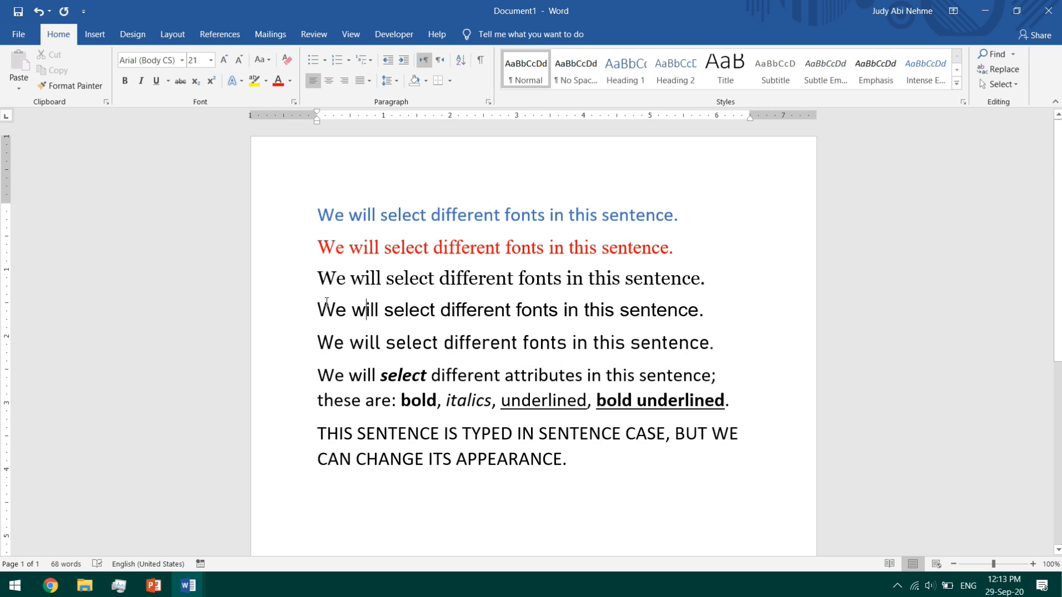
Highlight "We will select different" in the third sentence in green and "different fonts in" in the fourth sentence in yellow
left_click_drag(319, 278, 517, 279)
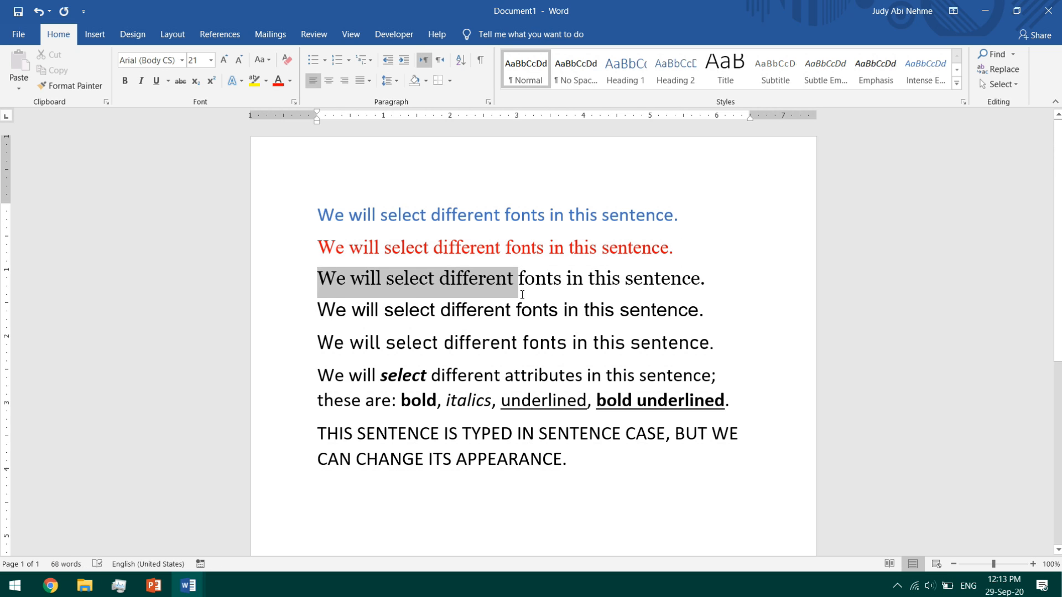
left_click(266, 81)
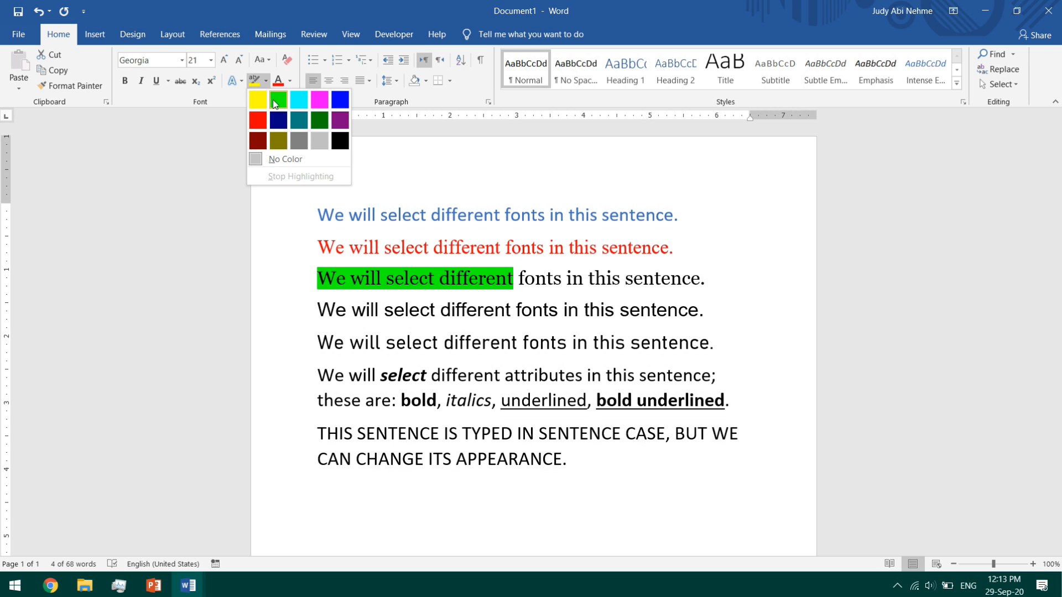
left_click(277, 103)
left_click_drag(447, 316, 577, 313)
left_click(266, 81)
left_click(261, 101)
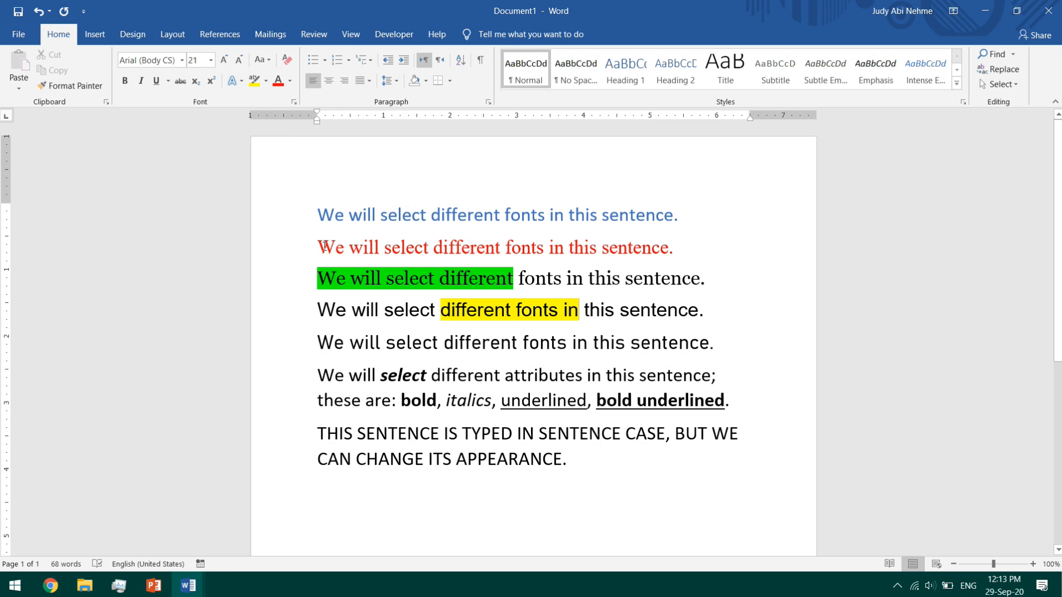
Use Format Painter to copy the red second sentence's formatting onto "We will select different" in the attributes sentence
left_click_drag(319, 247, 477, 247)
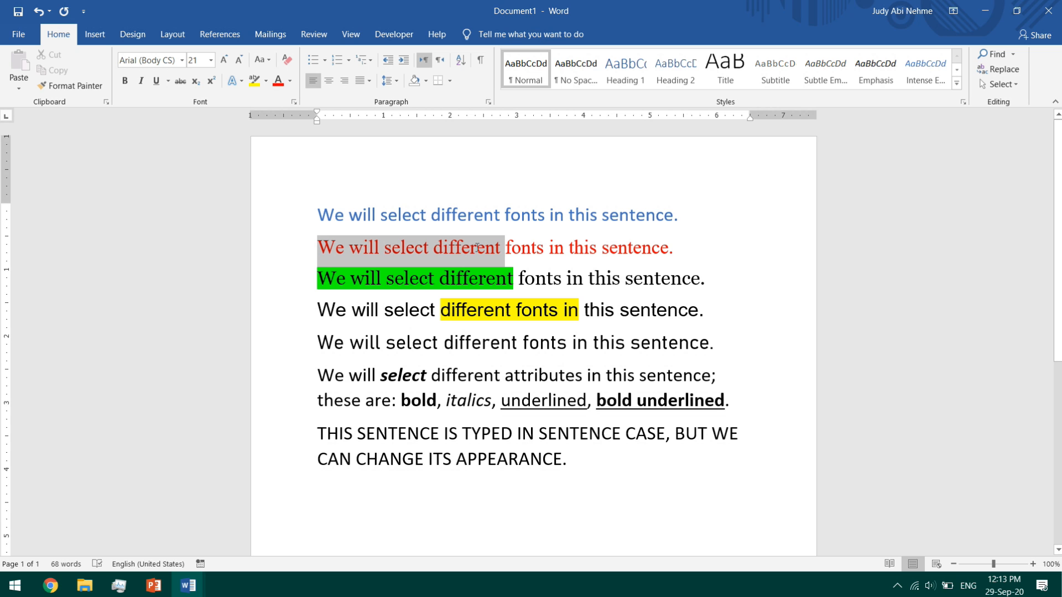
left_click(82, 87)
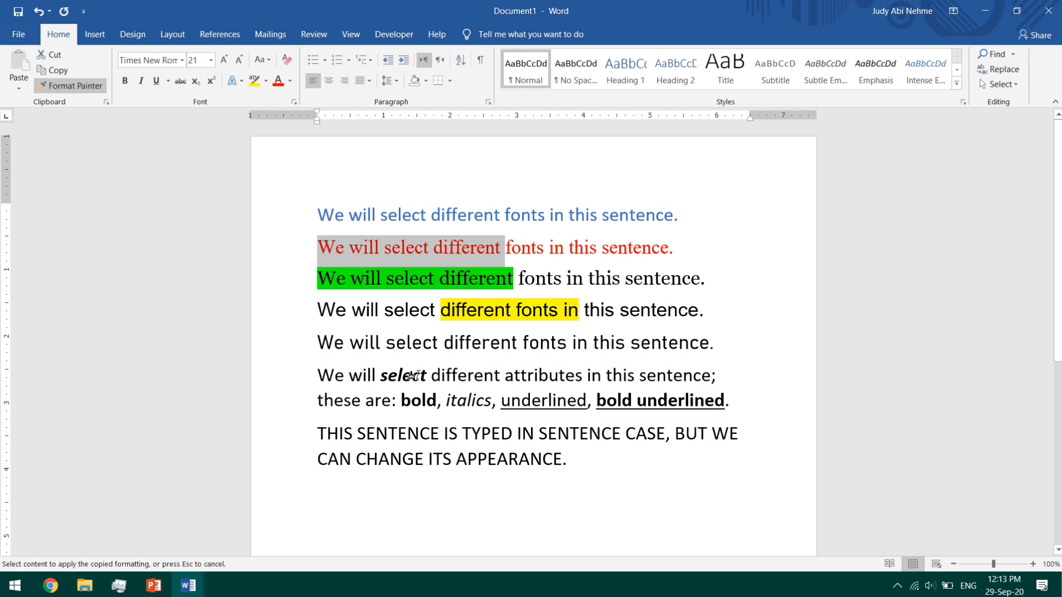
left_click_drag(319, 375, 505, 376)
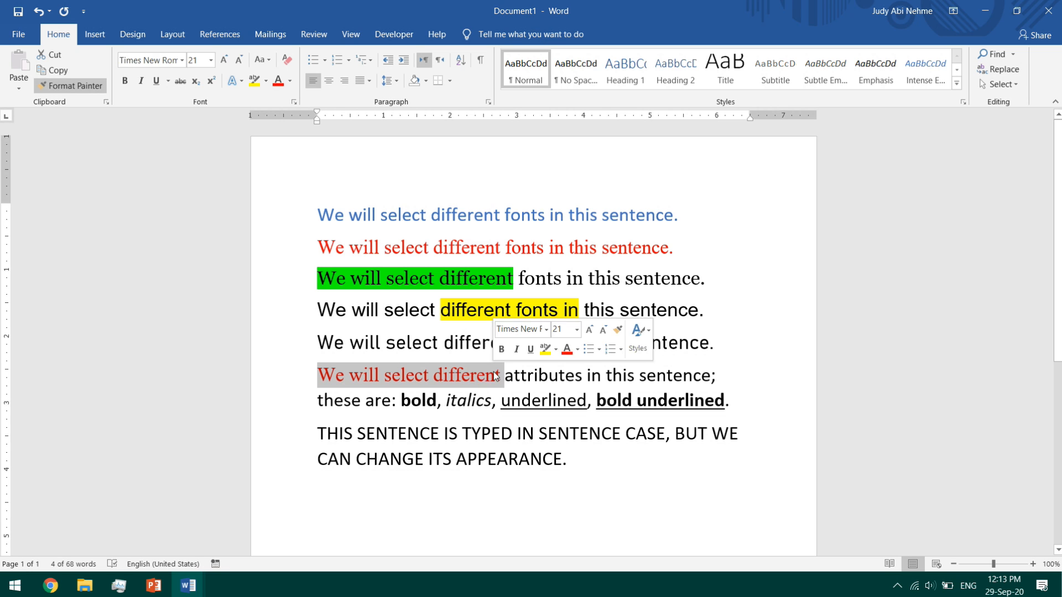
left_click(549, 376)
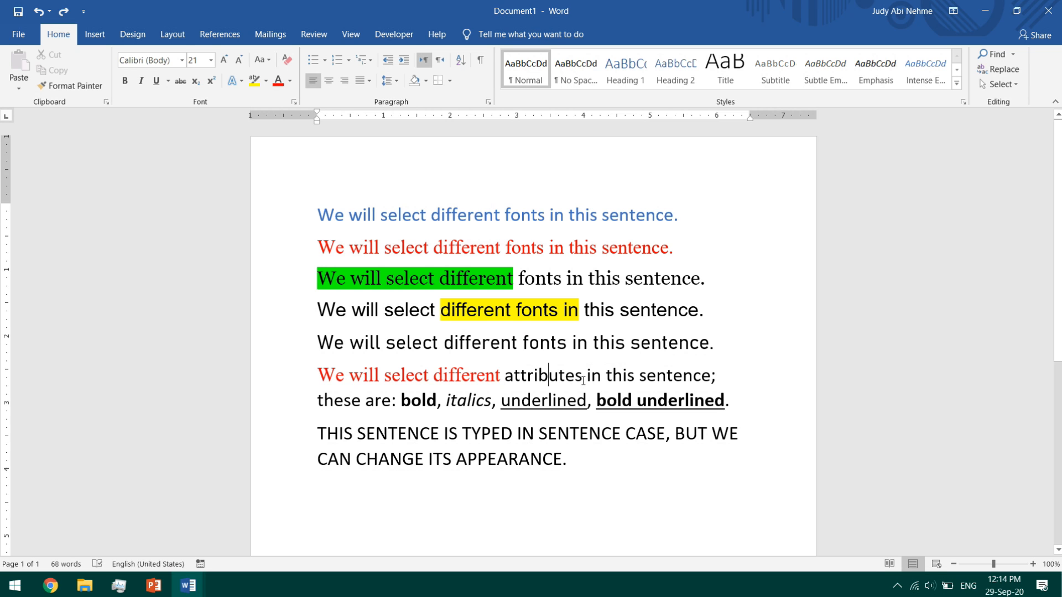
Copy the blue first sentence's formatting with Format Painter onto "bold, italics, underlined", "SENTENCE IS TYPED" and "CHANGE ITS APPEARANCE"
left_click_drag(381, 216, 549, 216)
left_click(85, 86)
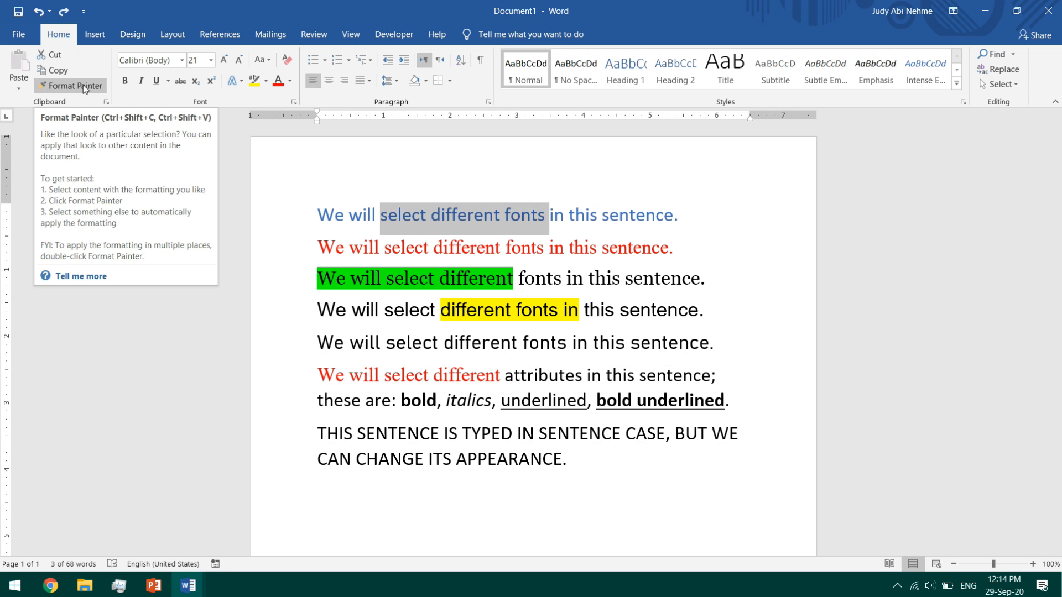
left_click(83, 87)
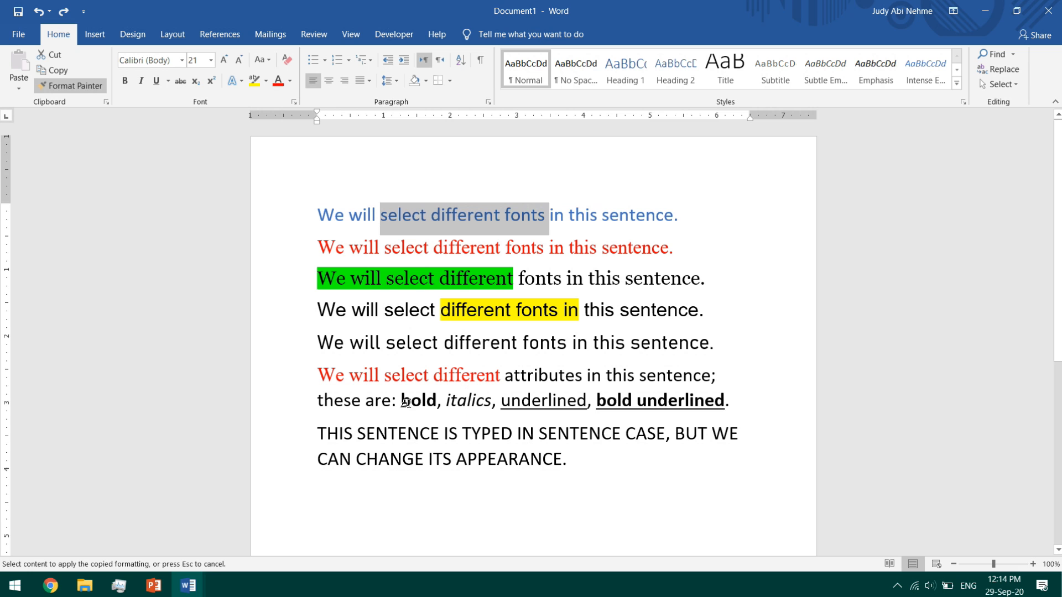
left_click_drag(401, 401, 513, 409)
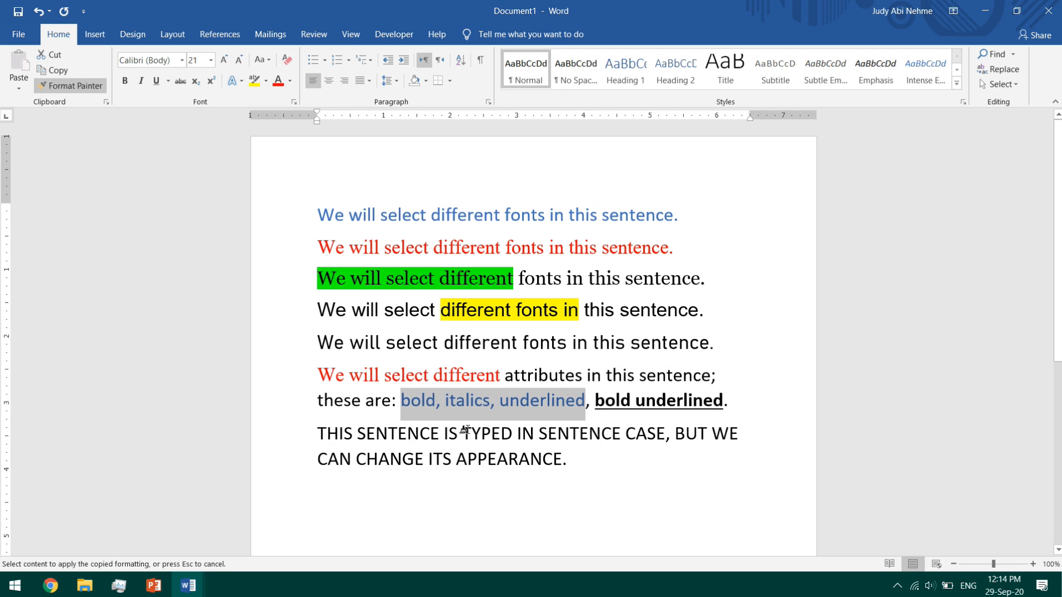
left_click_drag(366, 437, 517, 437)
mouse_move(357, 459)
left_mouse_down()
mouse_move(498, 462)
mouse_move(490, 471)
left_mouse_up()
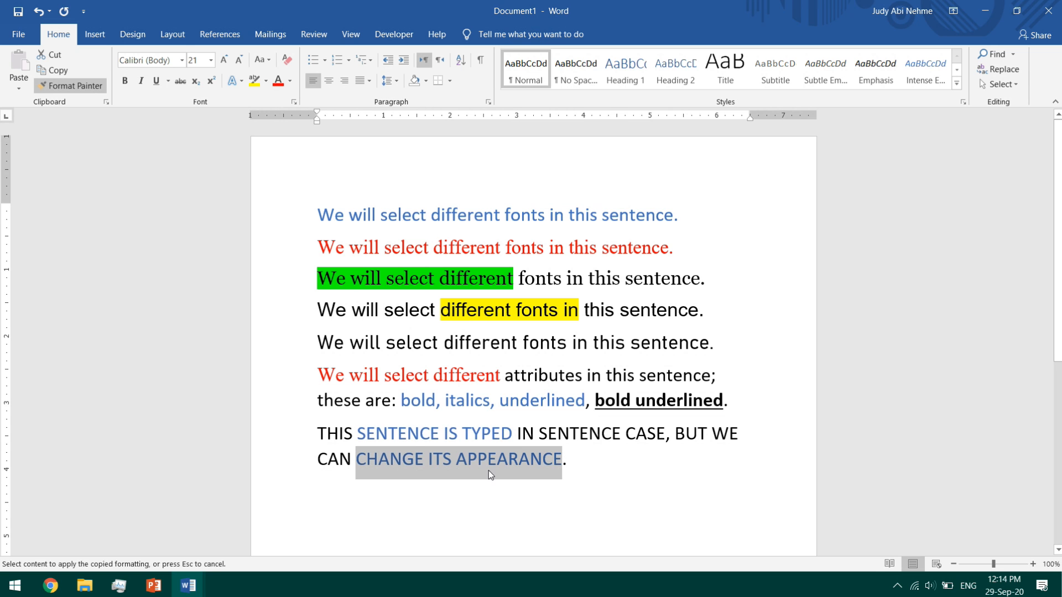
key("Escape")
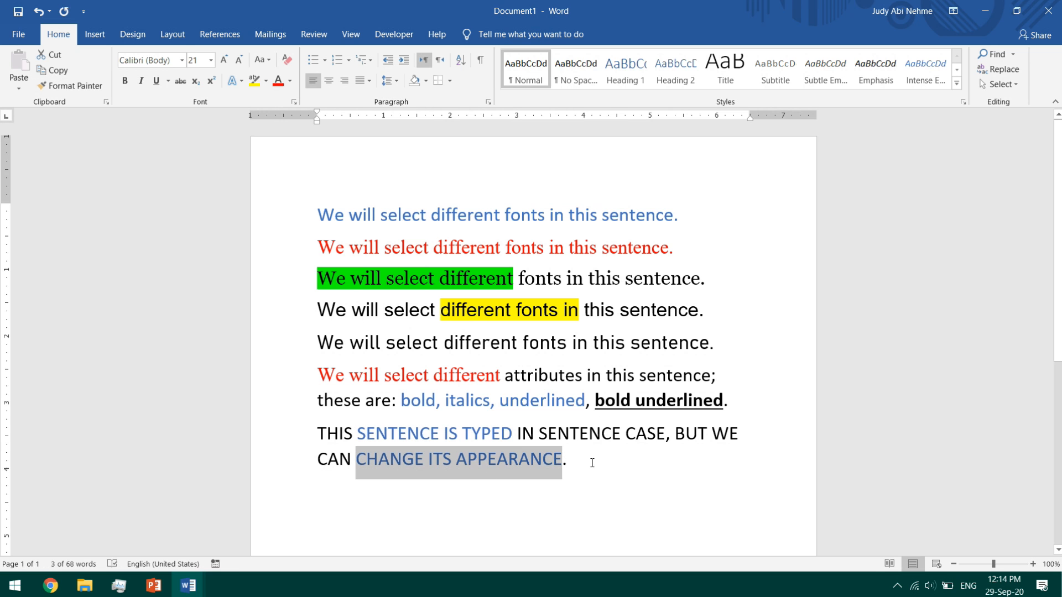
Clear all formatting from the entire text and select the yellow-highlighted words "different fonts in"
left_click_drag(592, 463, 312, 218)
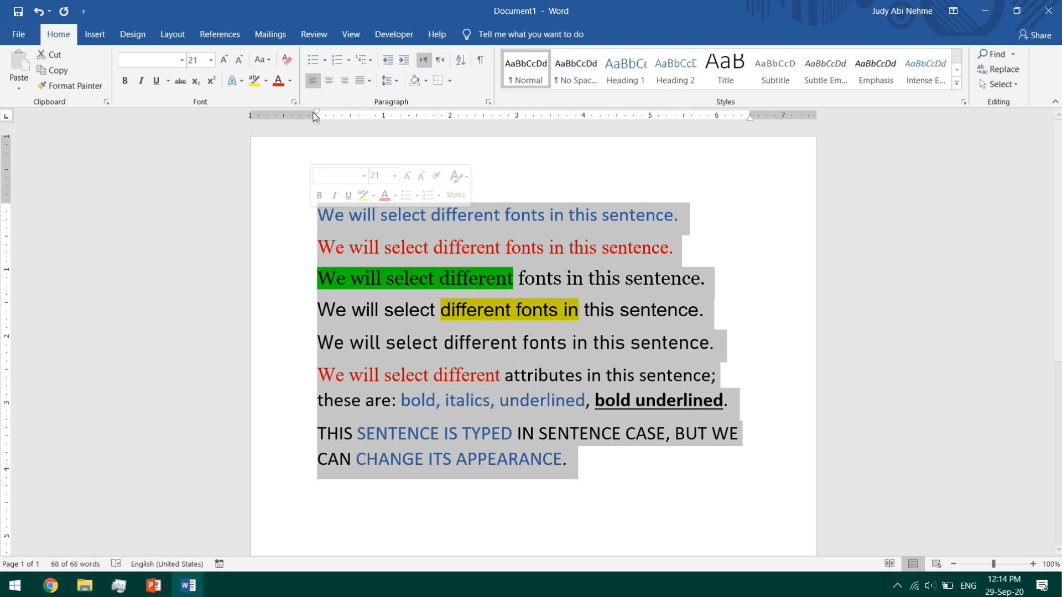
left_click(287, 59)
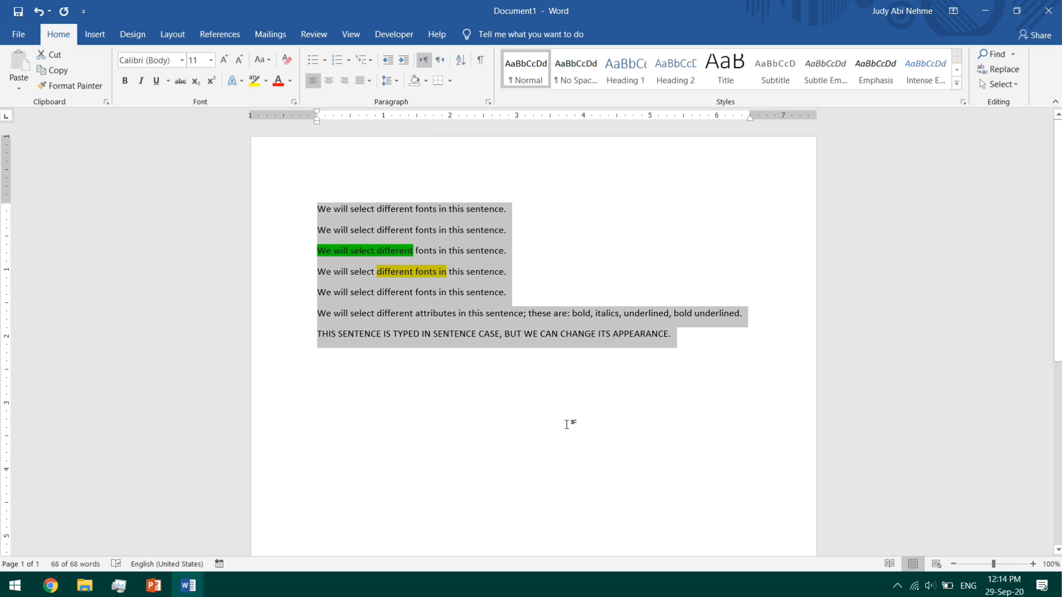
left_click(465, 313)
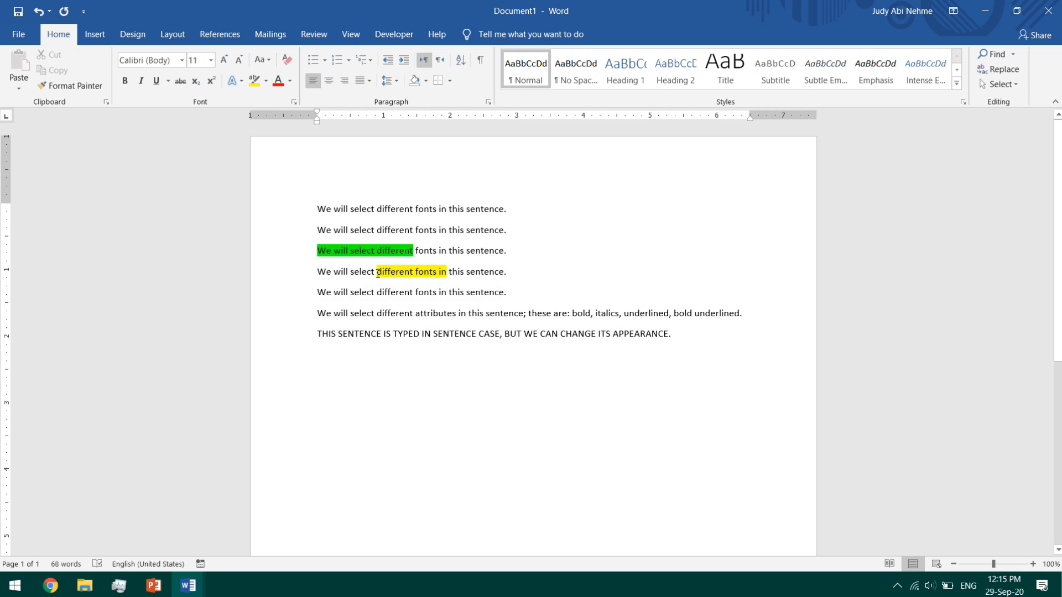
left_click_drag(377, 271, 444, 272)
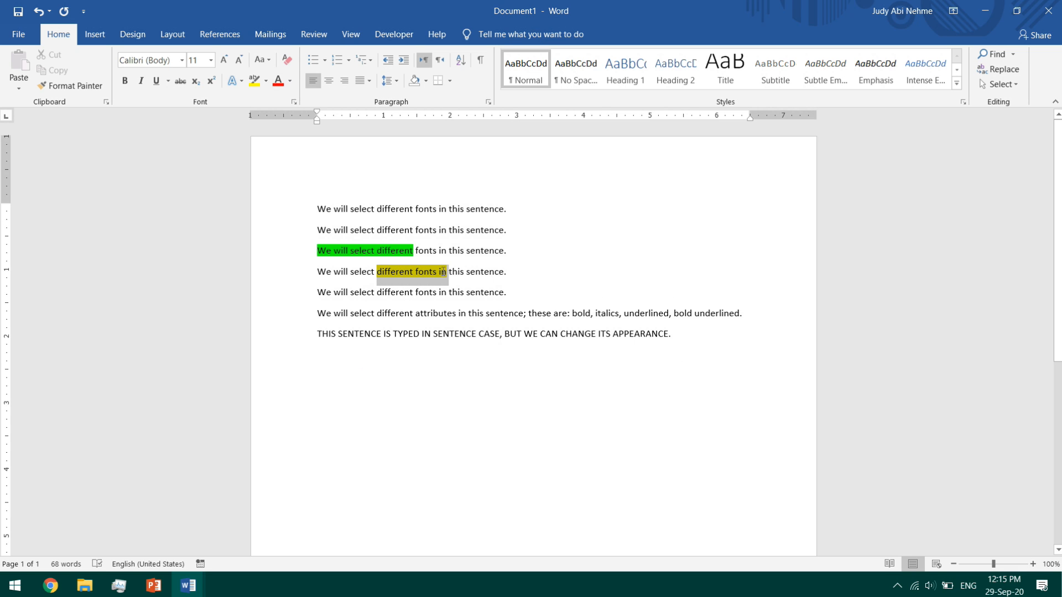
left_click_drag(444, 271, 444, 271)
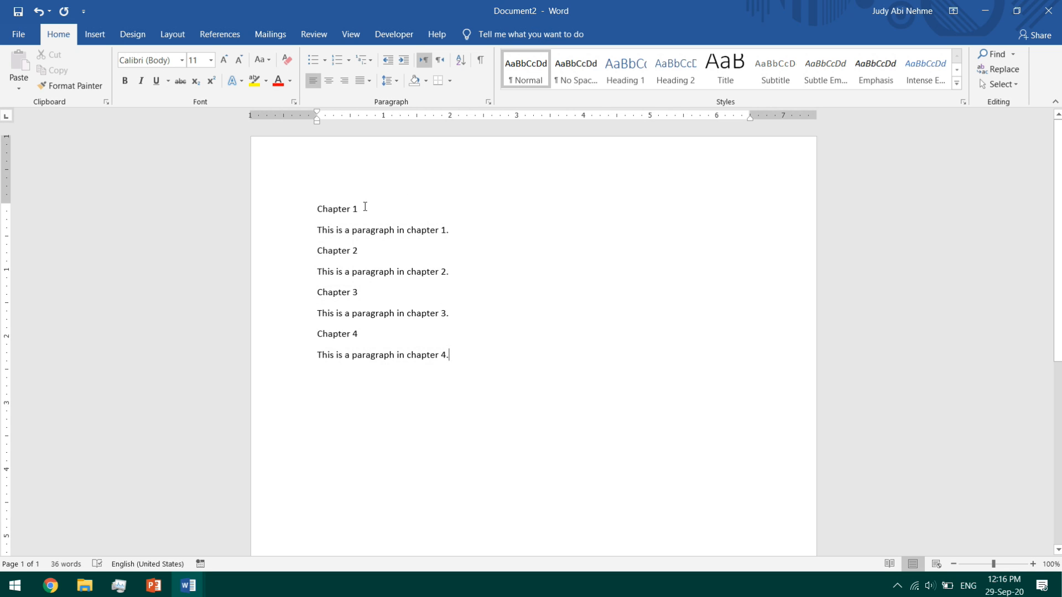
Make the "Chapter 1" line bold and underlined and enlarge its font by seven size increments
left_click_drag(357, 207, 318, 207)
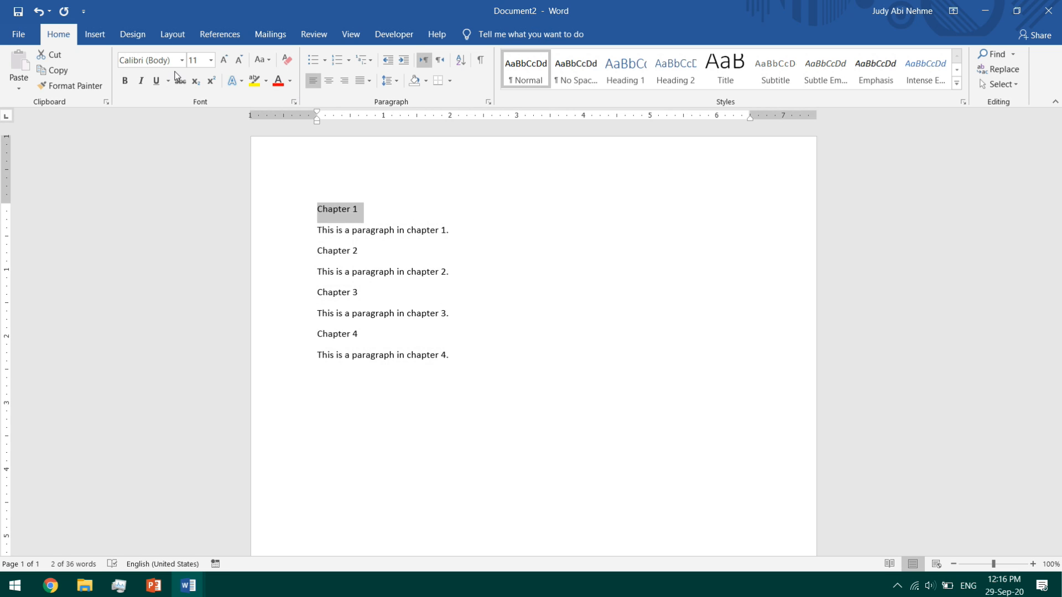
left_click(125, 82)
left_click(159, 83)
left_click(223, 63)
left_click(224, 63)
left_click(224, 63)
left_click(224, 63)
left_click(224, 64)
left_click(223, 63)
left_click(224, 63)
left_click(497, 403)
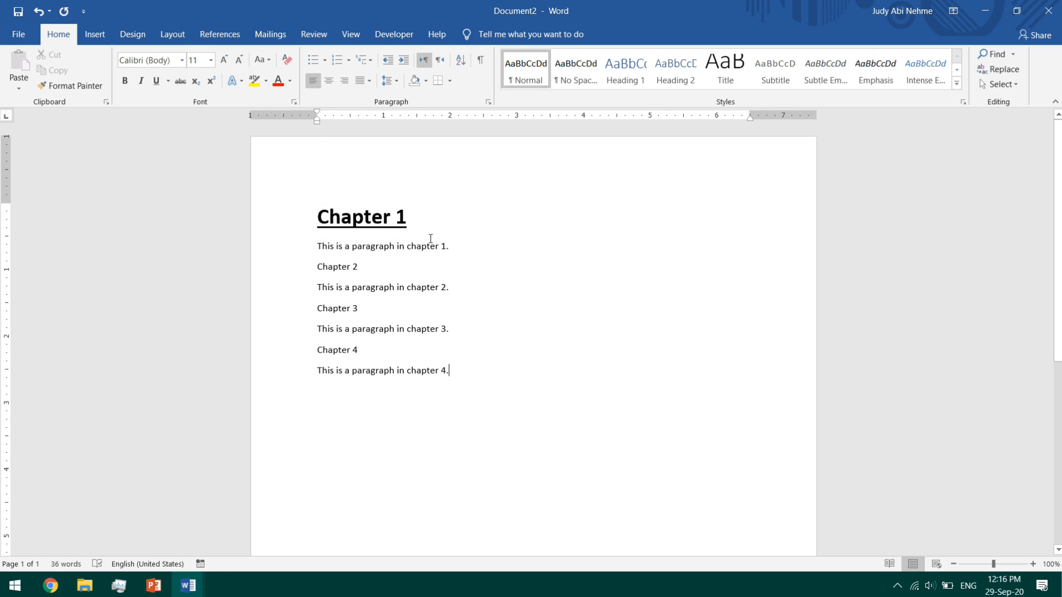
Undo the font enlargement, underline and bold on the "Chapter 1" line
key("ctrl+z")
key("ctrl+z")
key("ctrl+z")
key("ctrl+z")
key("ctrl+z")
key("ctrl+z")
key("ctrl+z")
key("ctrl+z")
left_click(403, 200)
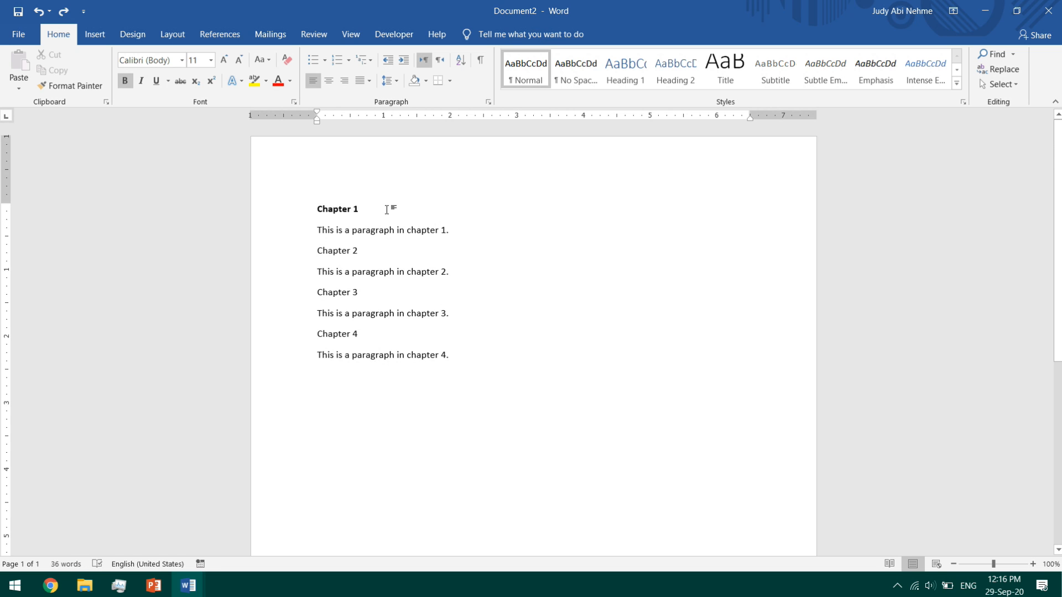
key("ctrl+z")
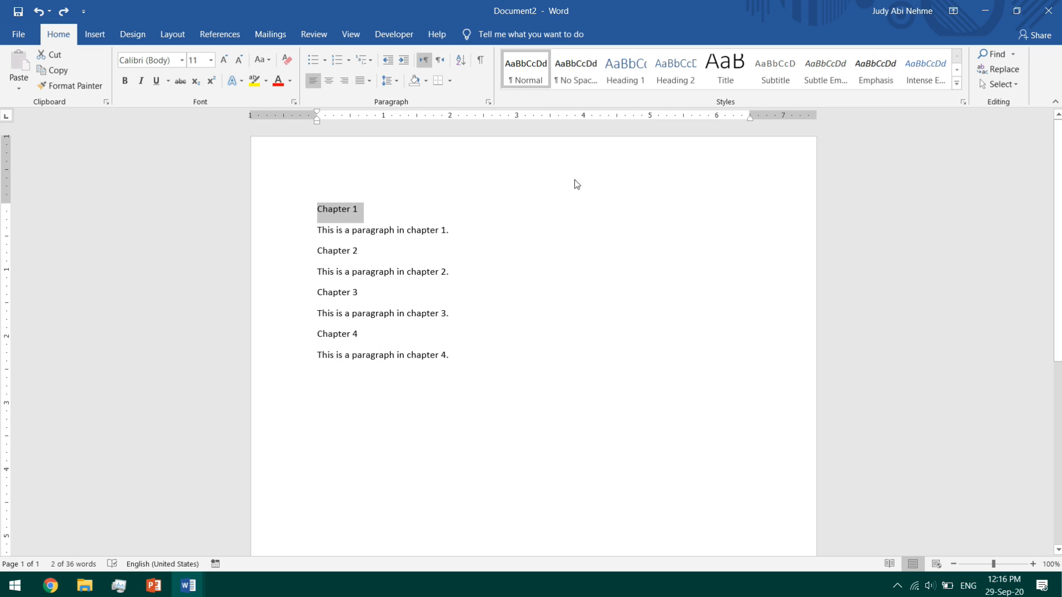
Apply the Heading 1 style to the "Chapter 1" and "Chapter 2" lines and show the Navigation Pane
left_click(624, 74)
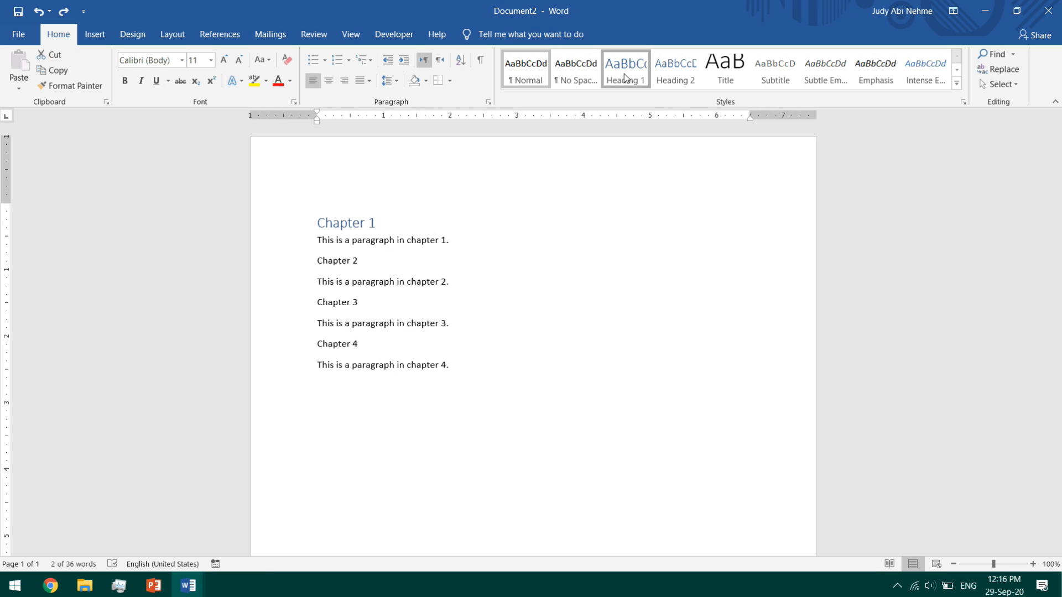
left_click(299, 266)
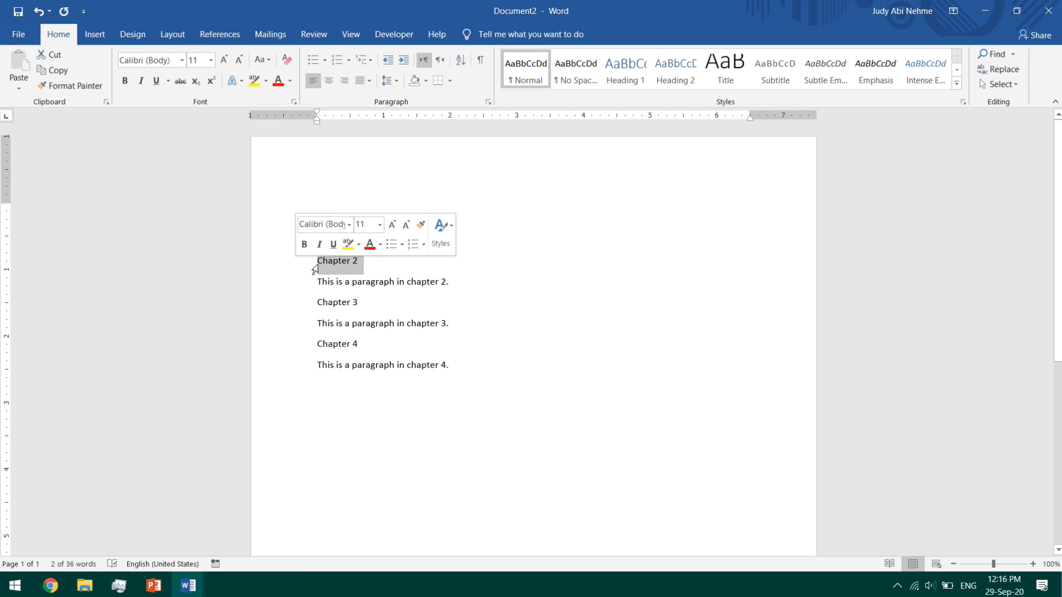
left_click(636, 77)
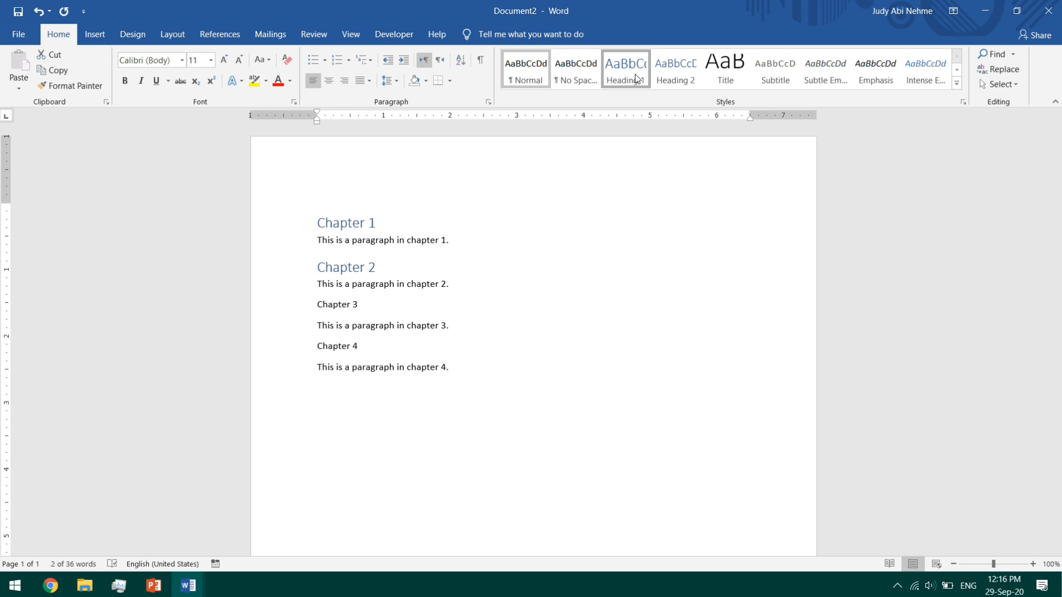
left_click(354, 33)
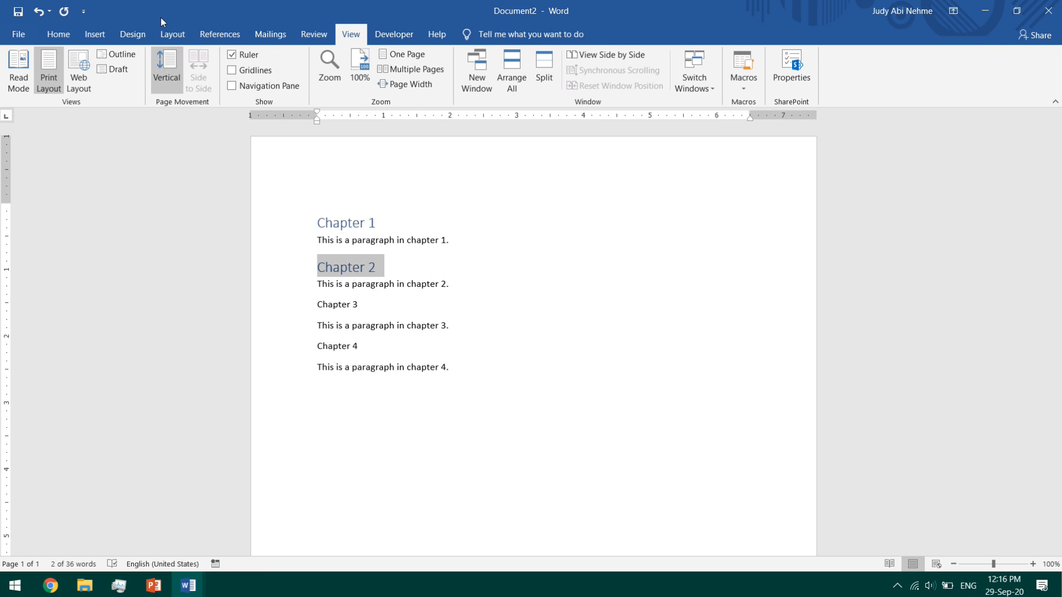
left_click(232, 85)
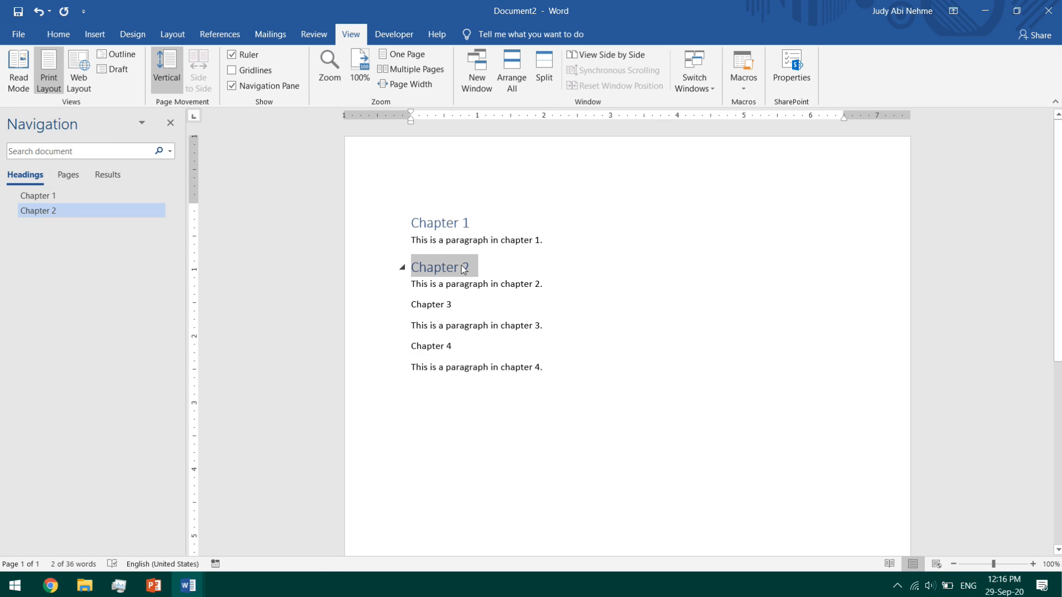
Try inserting an automatic table of contents titled "Contents" on a new line below the chapter 4 paragraph, and undo the insertion
left_click(581, 382)
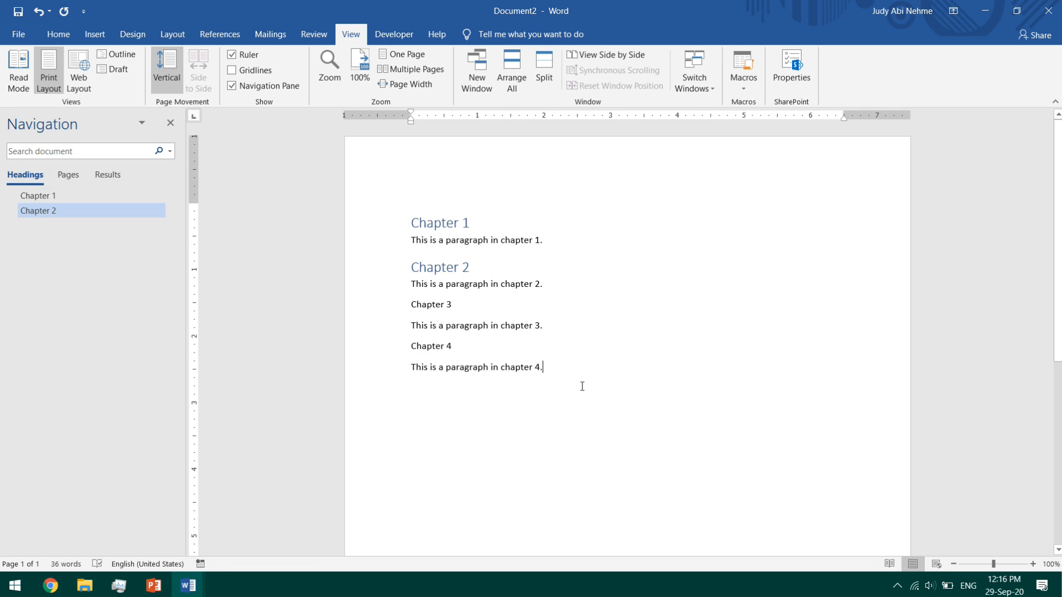
key("Return")
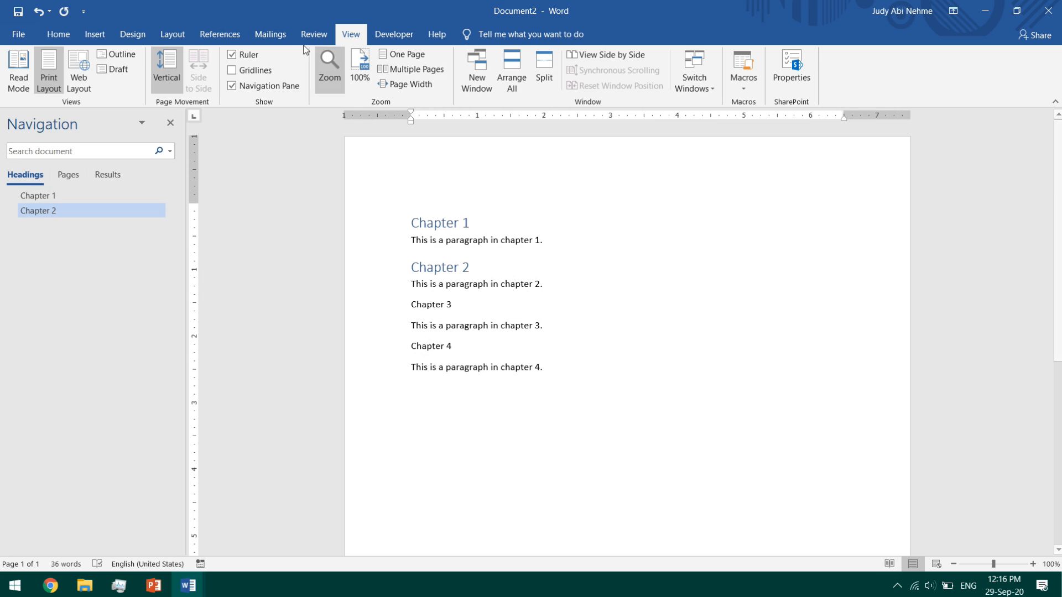
left_click(211, 38)
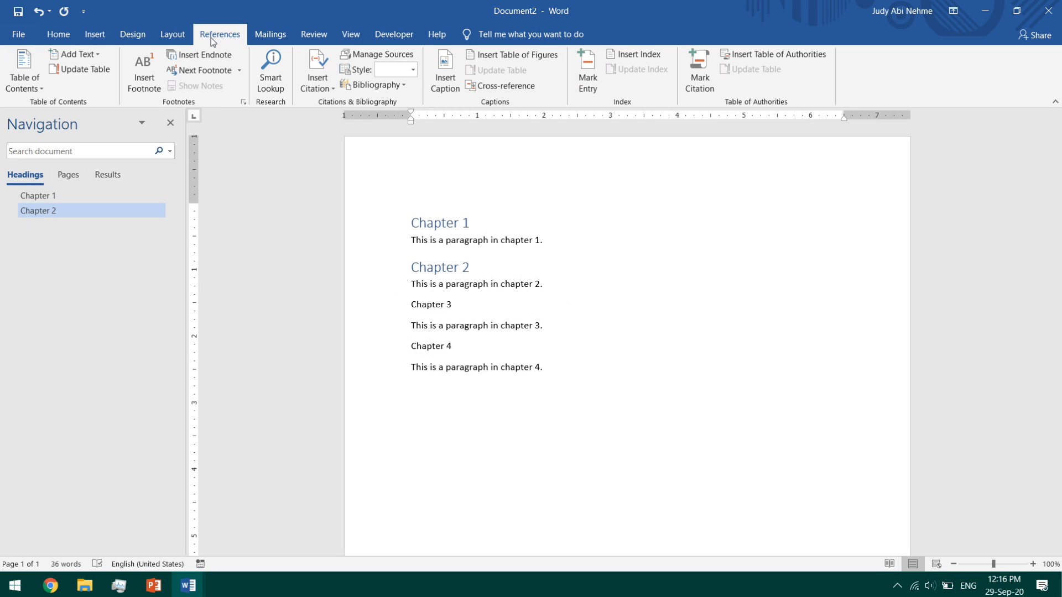
left_click(24, 69)
left_click(71, 157)
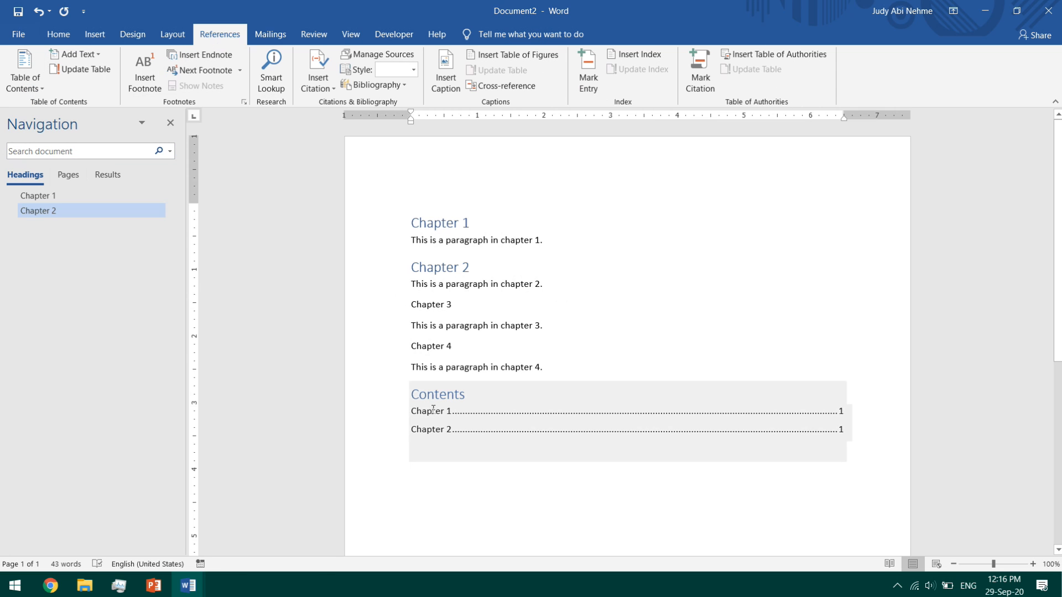
key("ctrl+z")
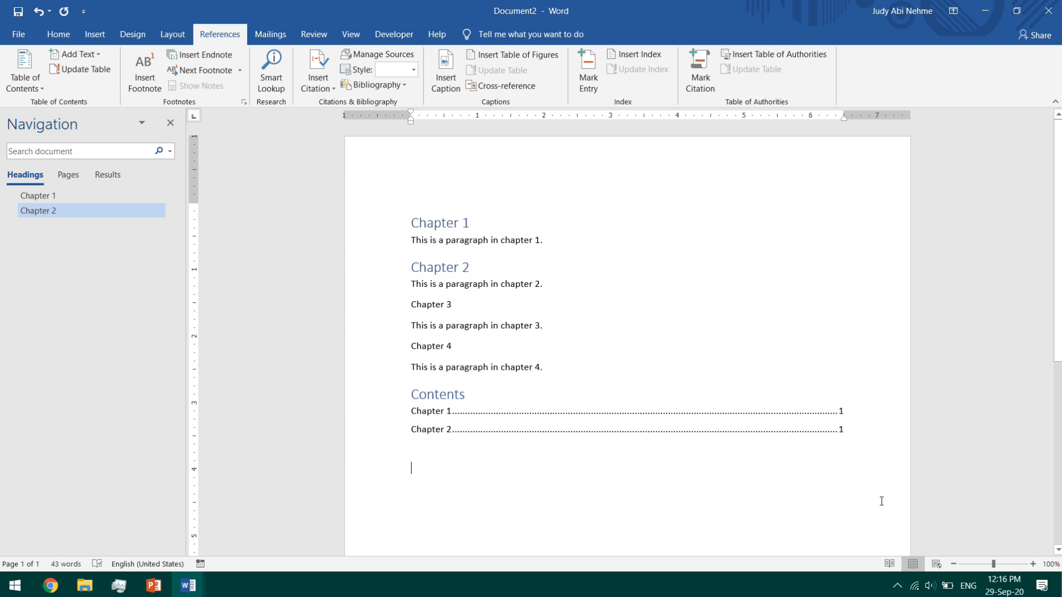
left_click(58, 34)
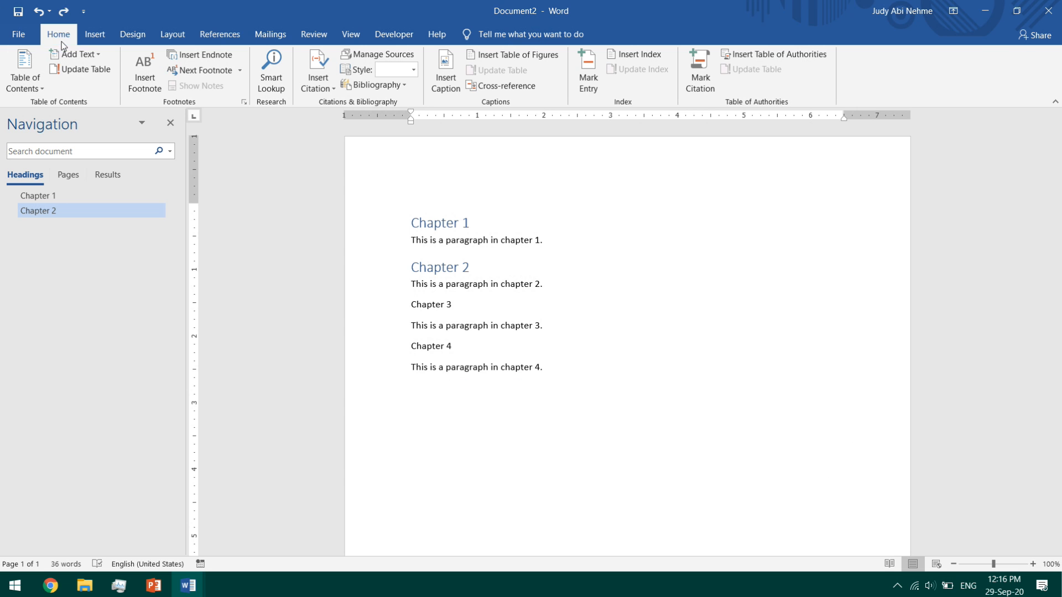
Apply the Heading 1 style to the "Chapter 3" and "Chapter 4" lines
left_click(354, 305)
left_click(620, 80)
left_click(382, 354)
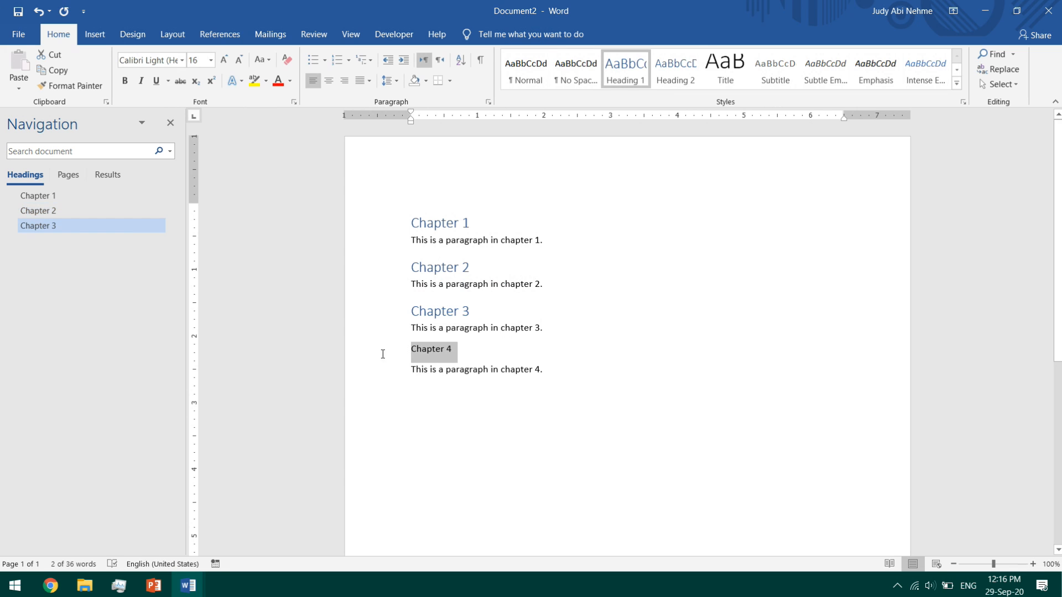
left_click(614, 77)
Check which style is applied to the paragraphs of the four chapters and to the "Chapter 1" and "Chapter 2" headings
left_click(449, 246)
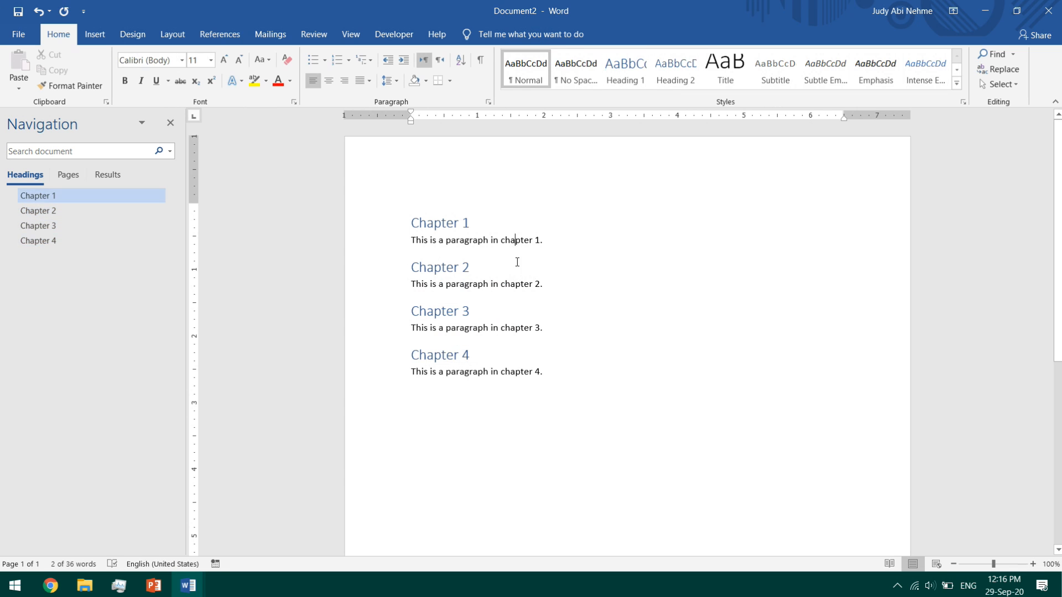
left_click(520, 284)
left_click(520, 328)
left_click(523, 372)
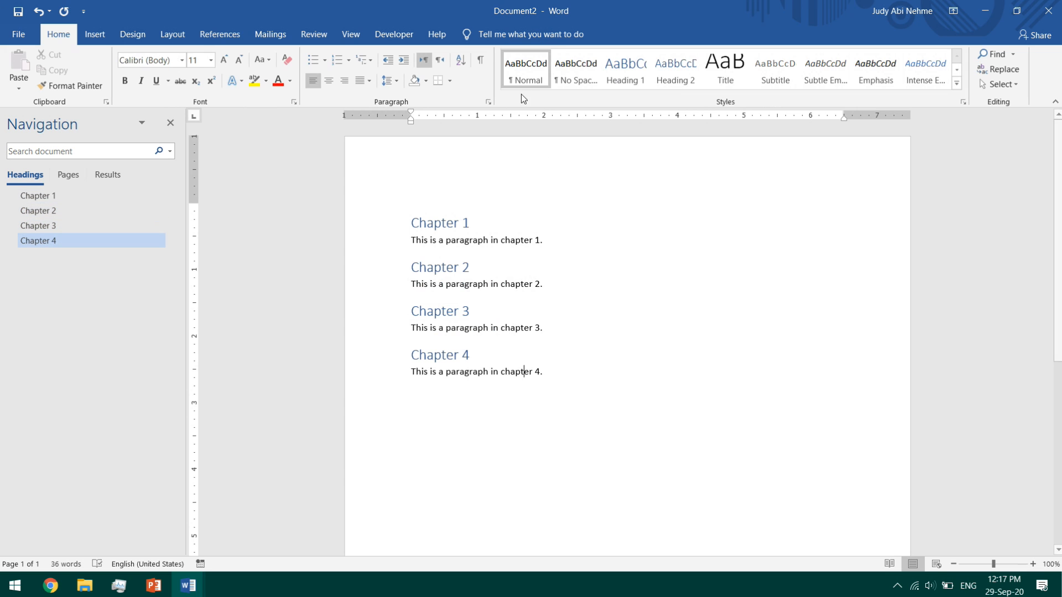
triple_click(479, 220)
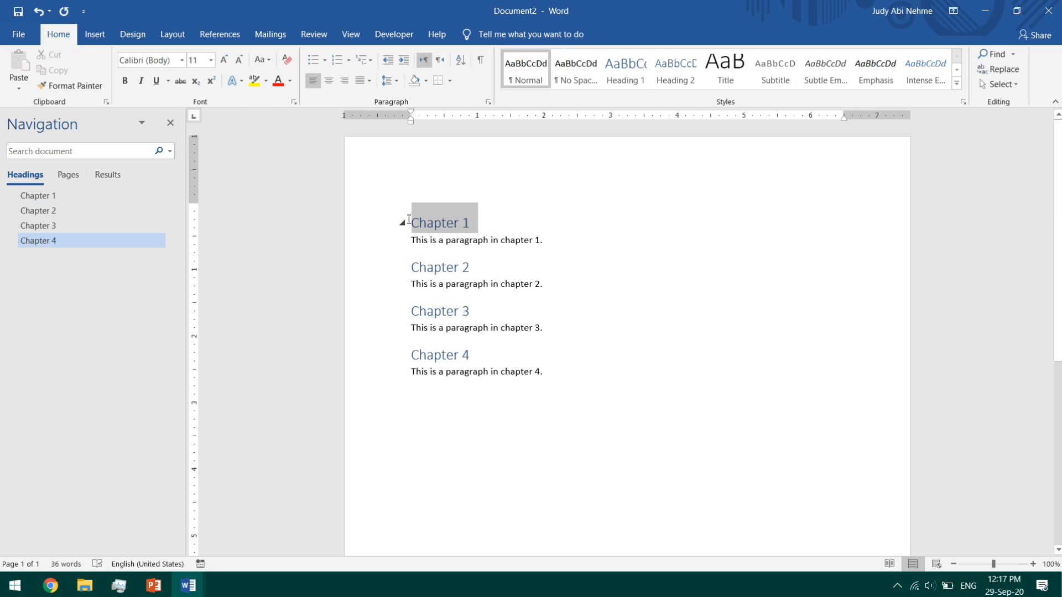
triple_click(452, 266)
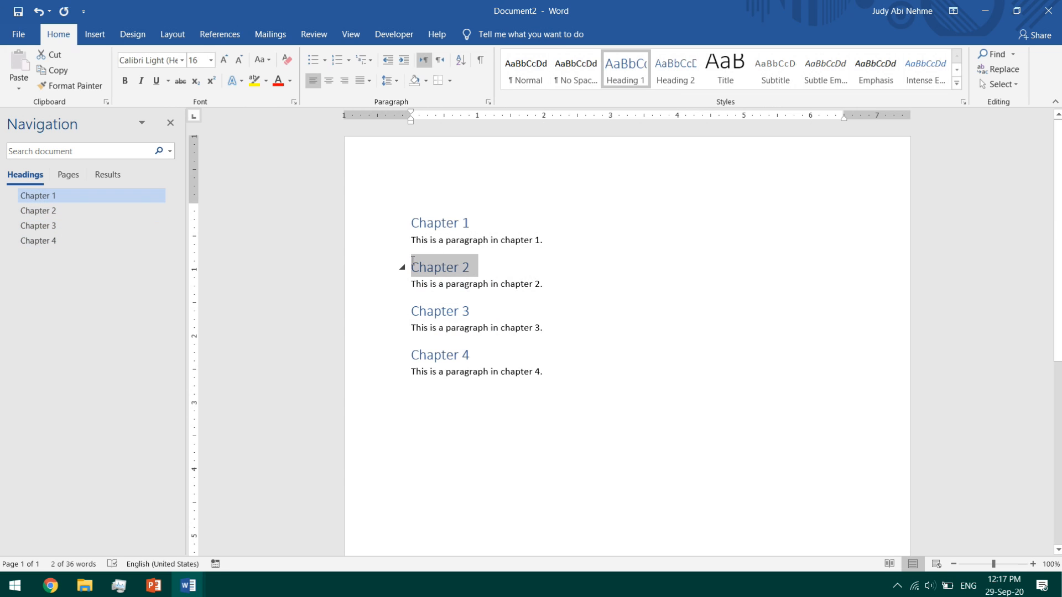
Modify the Heading 1 style to use the Automatic font color, bold and underline
left_click(481, 219)
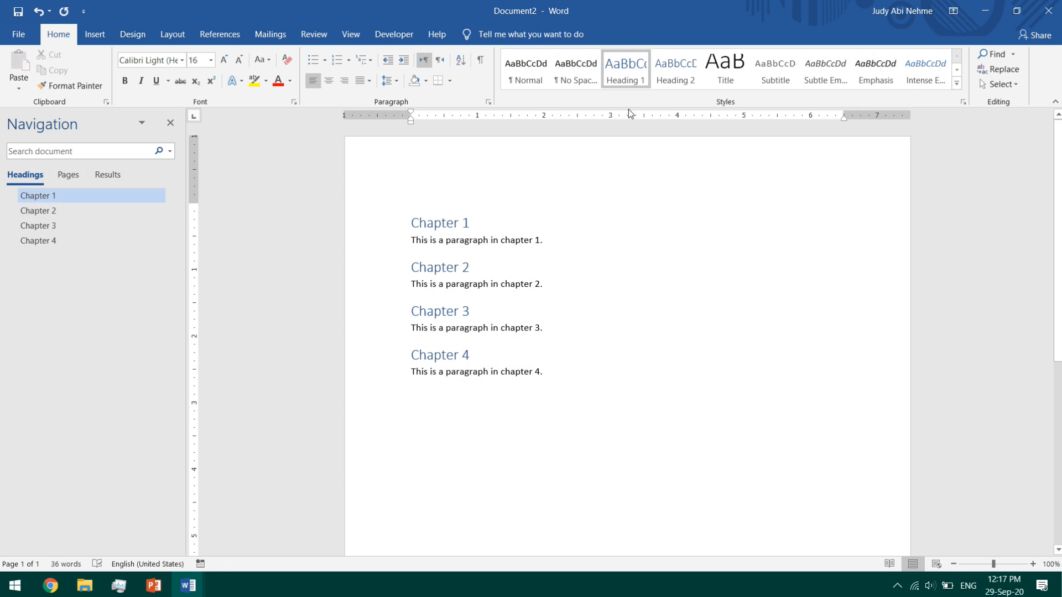
right_click(631, 70)
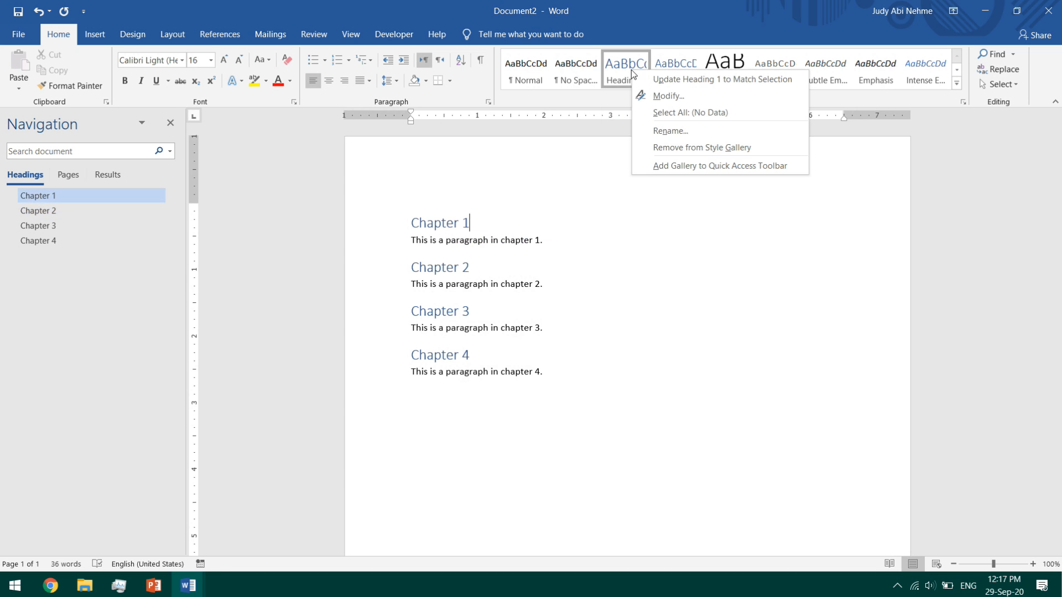
left_click(651, 96)
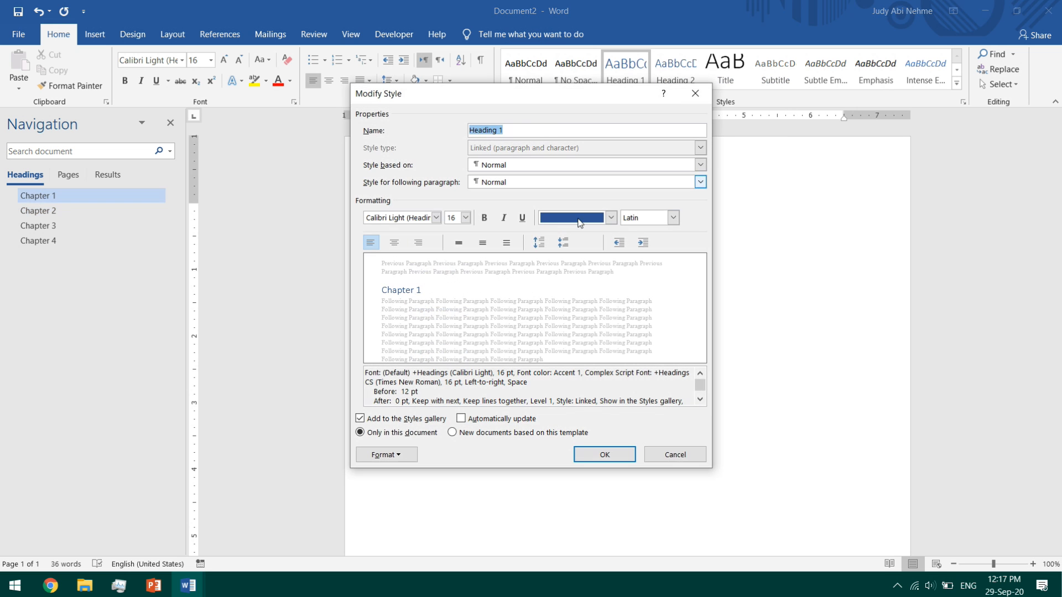
left_click(600, 219)
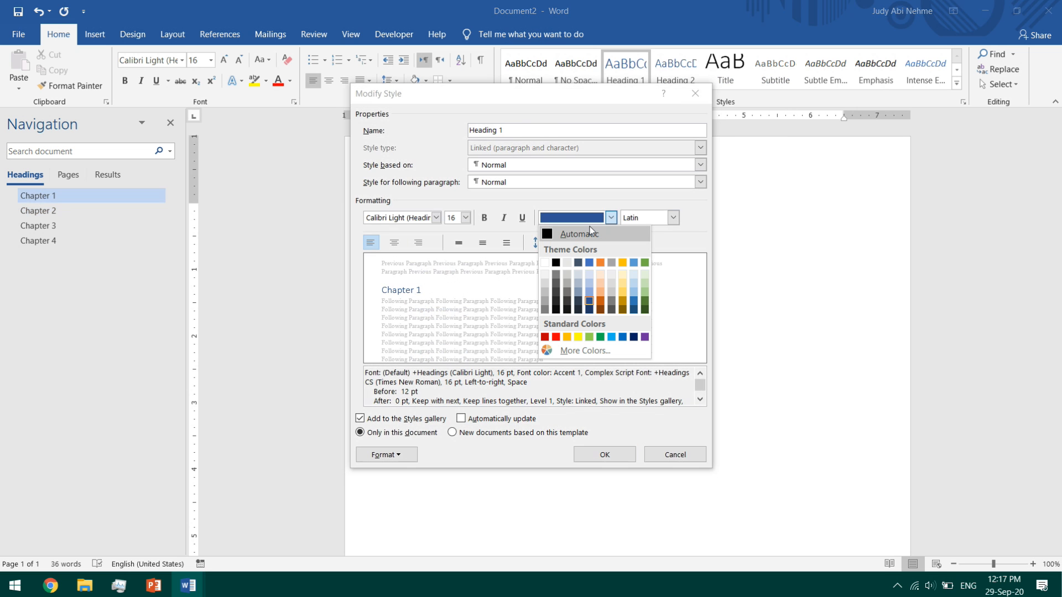
left_click(589, 230)
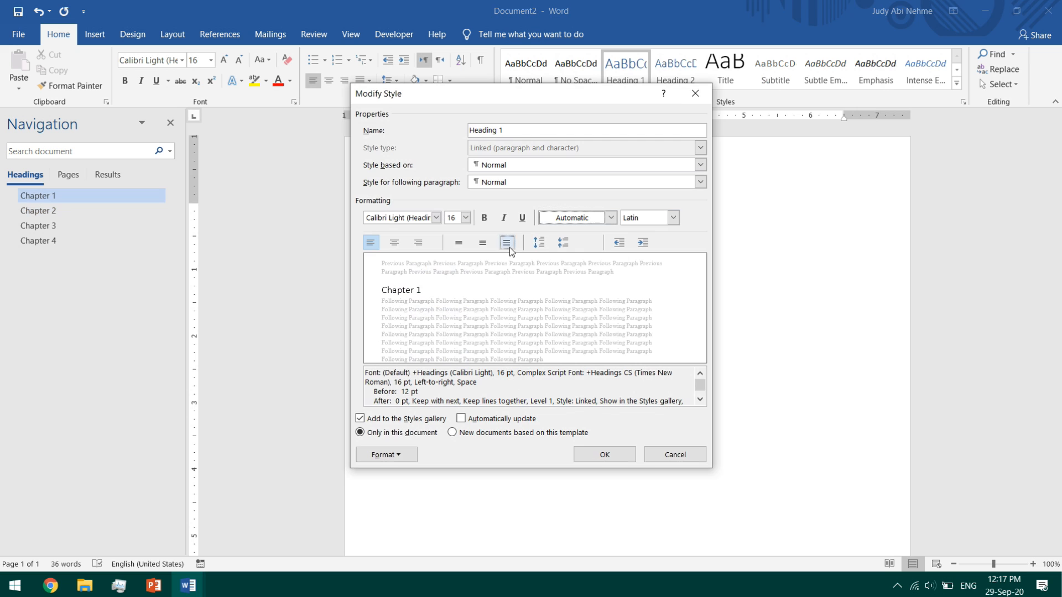
left_click(485, 219)
left_click(523, 218)
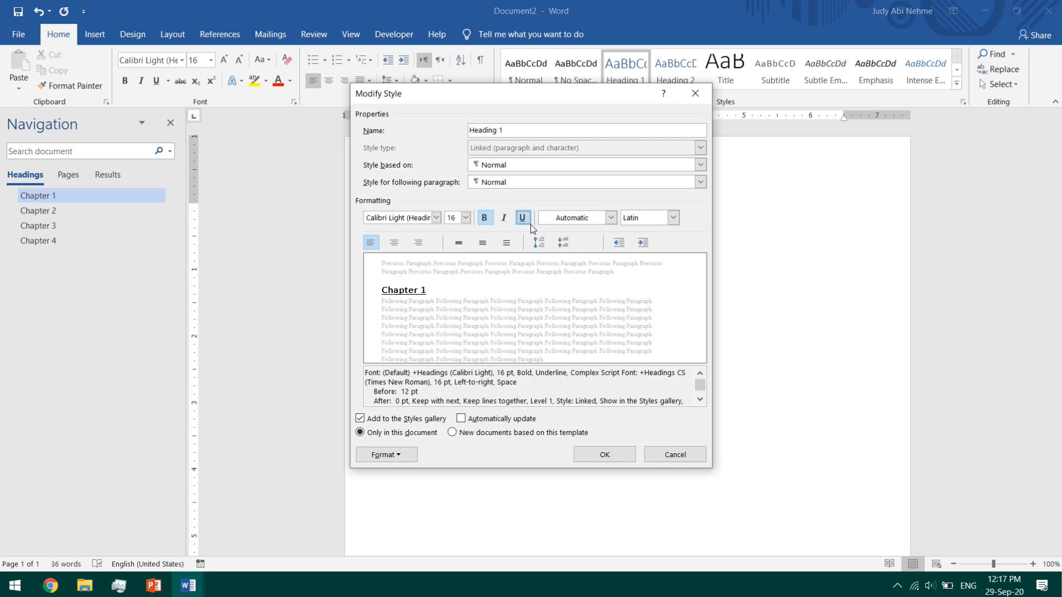
left_click(622, 453)
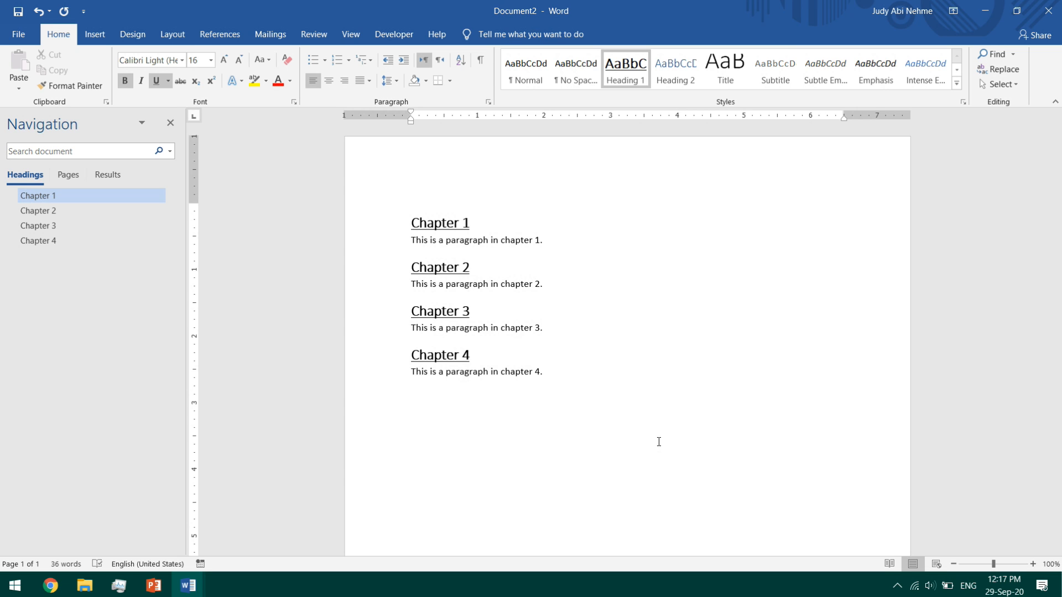
Start creating a new style named "bordered style" on the empty line below the chapter 4 paragraph and open its detailed settings
left_click(659, 442)
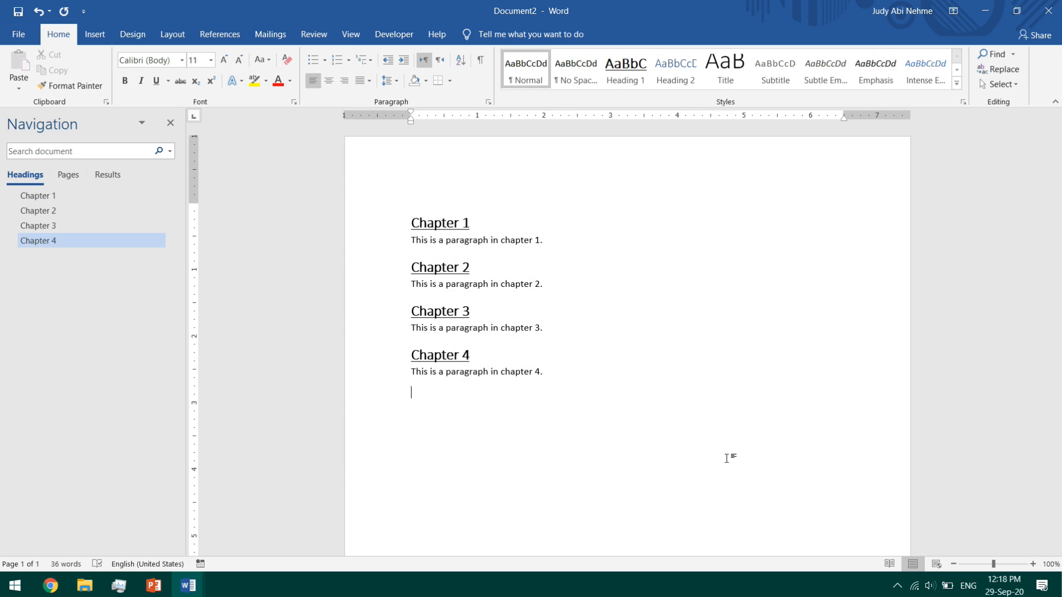
left_click(957, 83)
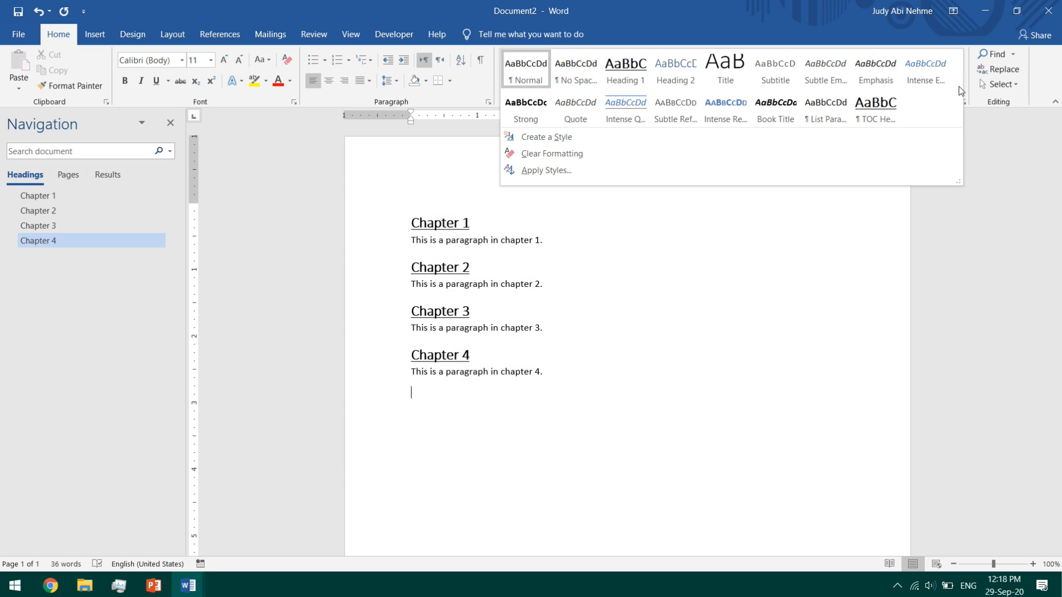
left_click(908, 136)
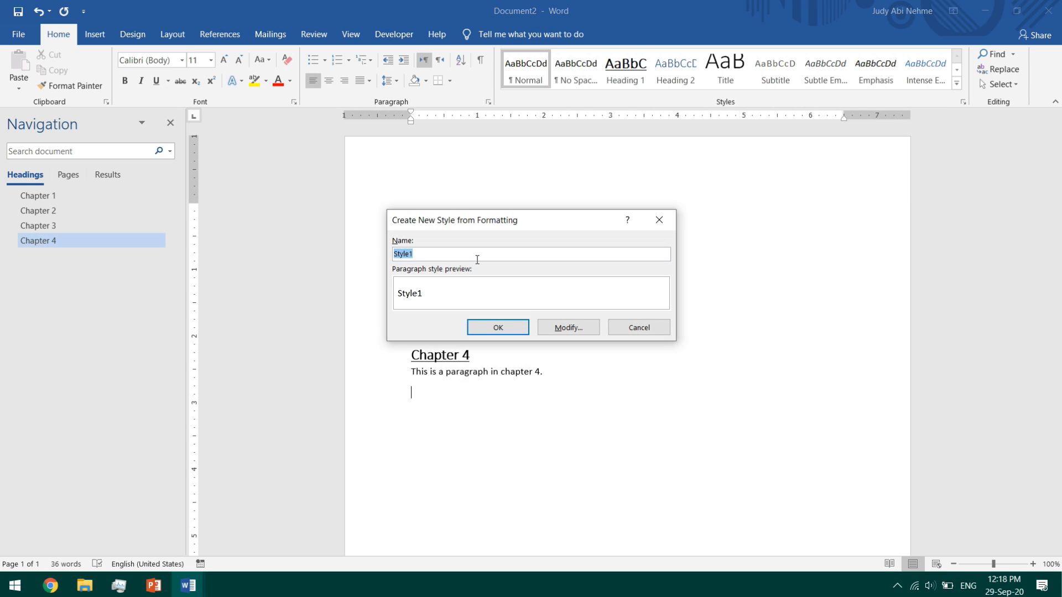
type("bordered style")
left_click(564, 328)
left_click_drag(575, 222, 586, 106)
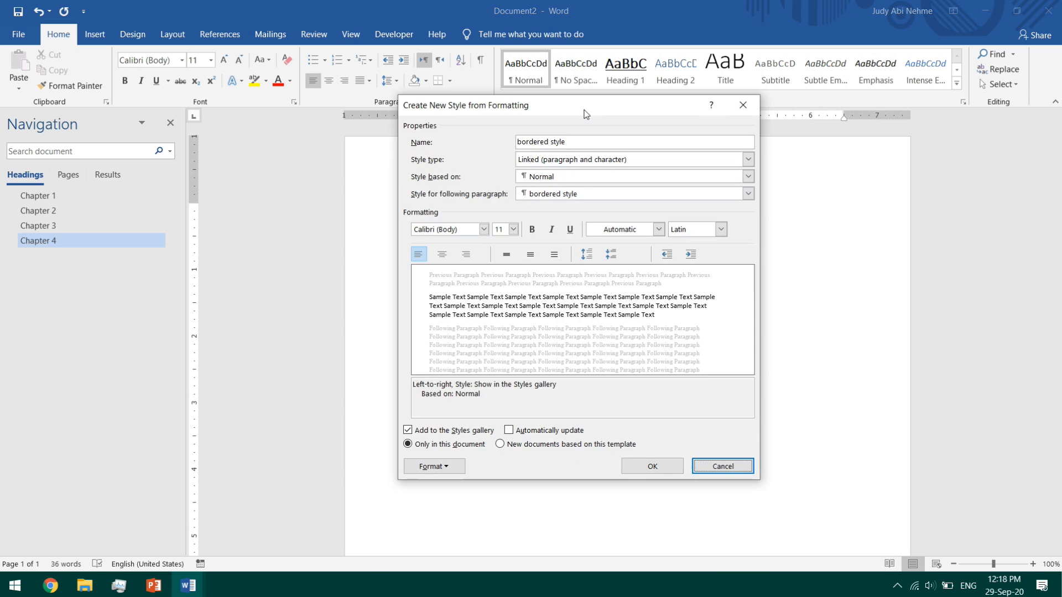
Give the new style a red box border around the paragraph and save the style
left_click(433, 468)
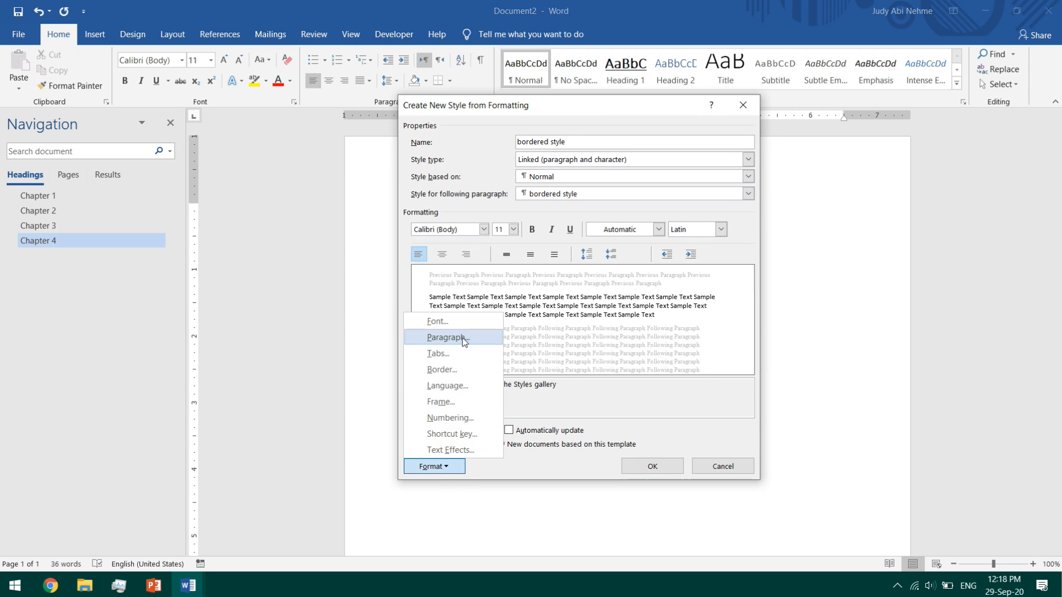
left_click(473, 371)
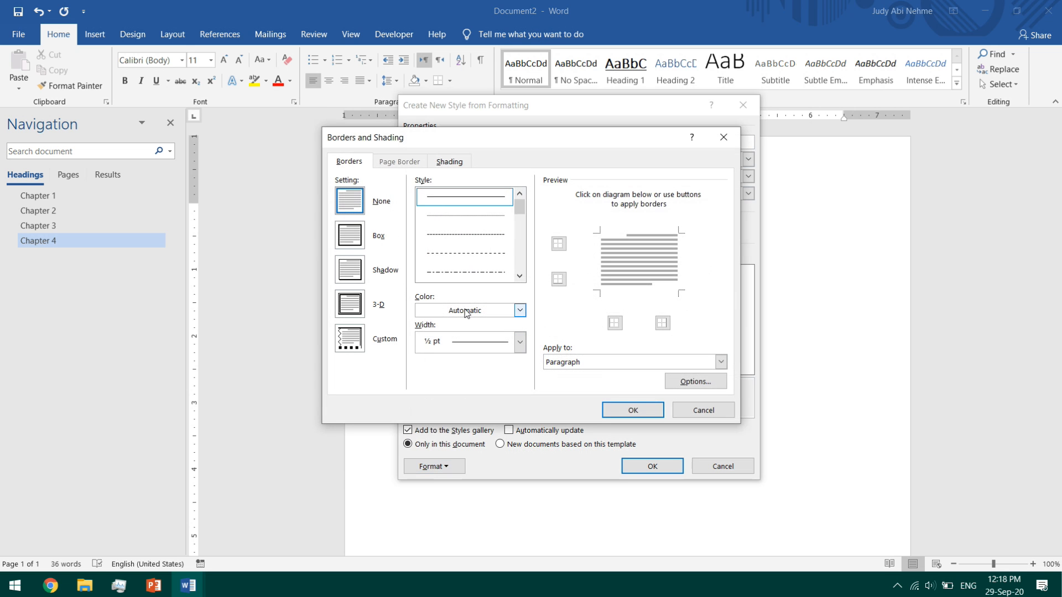
left_click(520, 310)
left_click(433, 432)
left_click(355, 240)
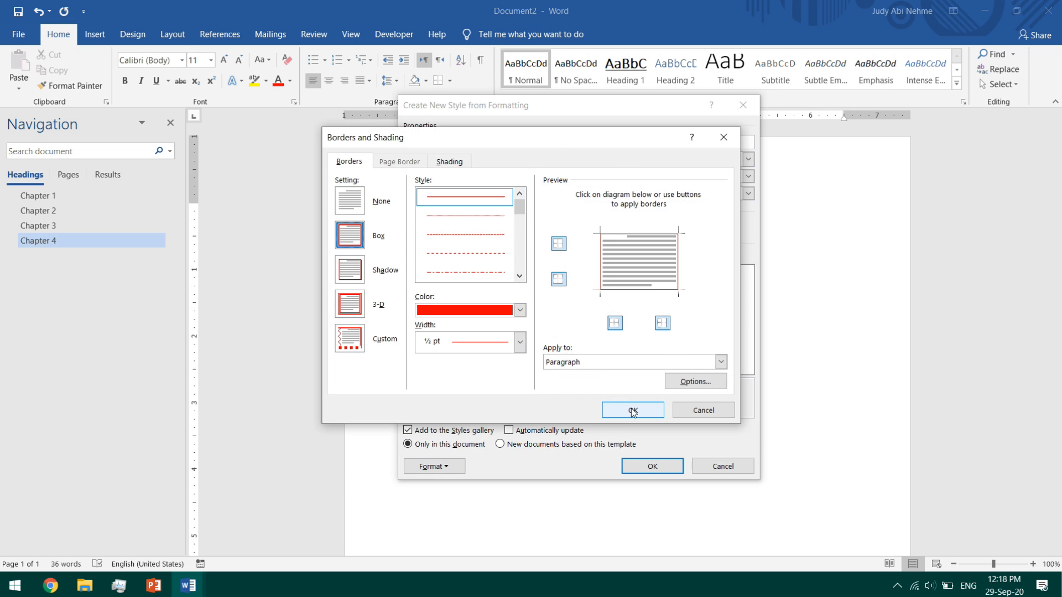
left_click(633, 410)
left_click(653, 467)
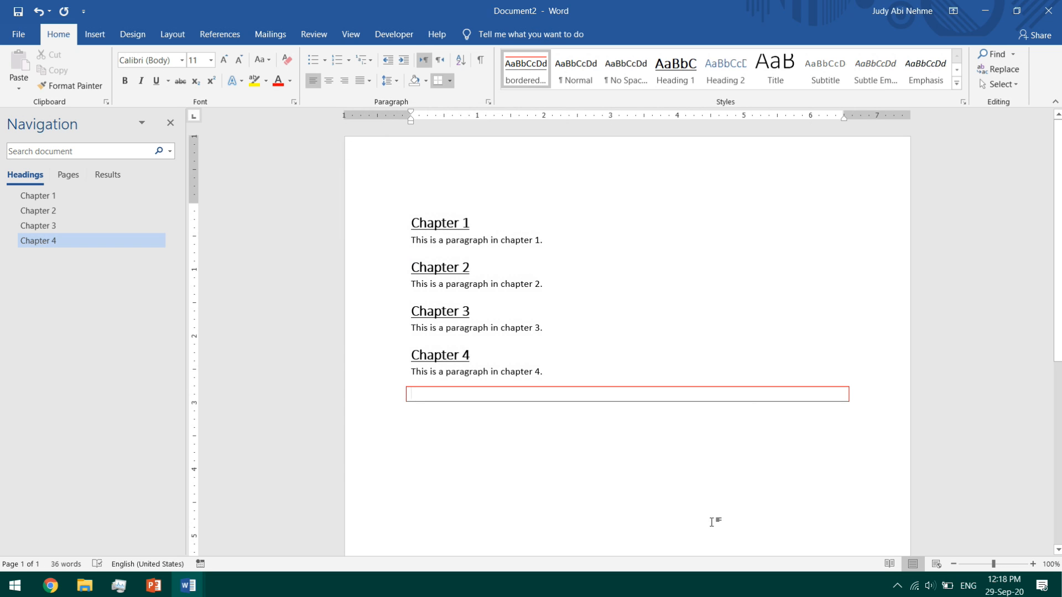
Enter "This is the bordered text style." in the bordered line and apply the bordered style to the chapter 3 paragraph
type("This is")
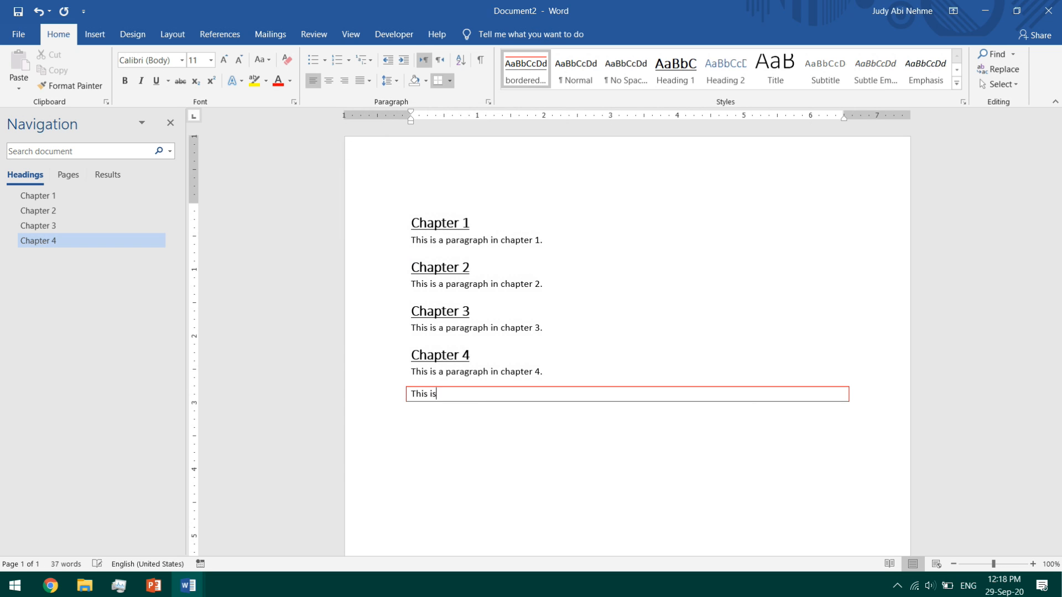
type(" the bordered text style.")
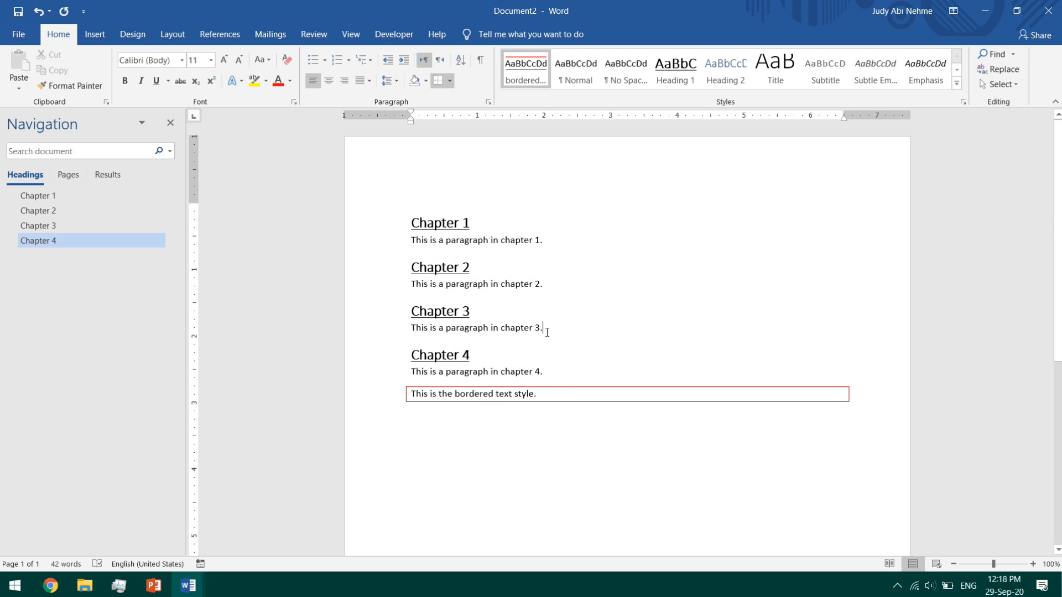
left_click_drag(546, 329, 409, 329)
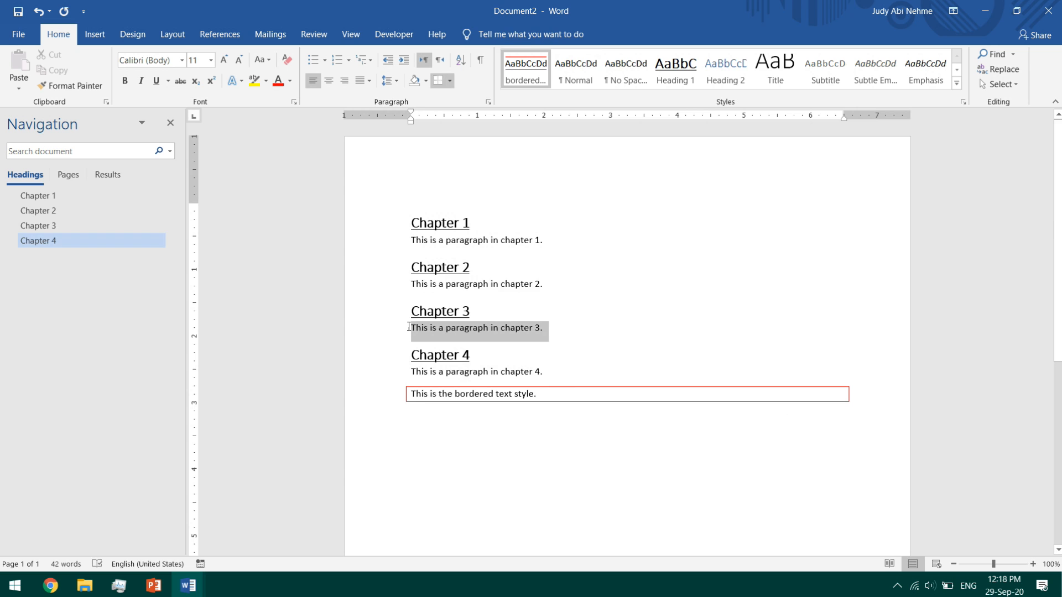
left_click(526, 72)
left_click(667, 469)
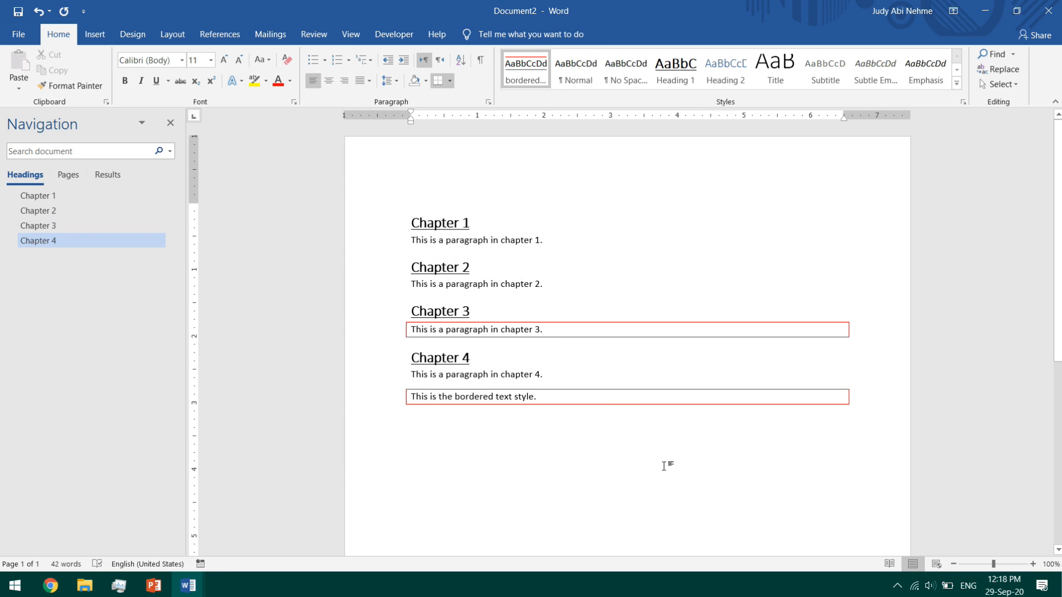